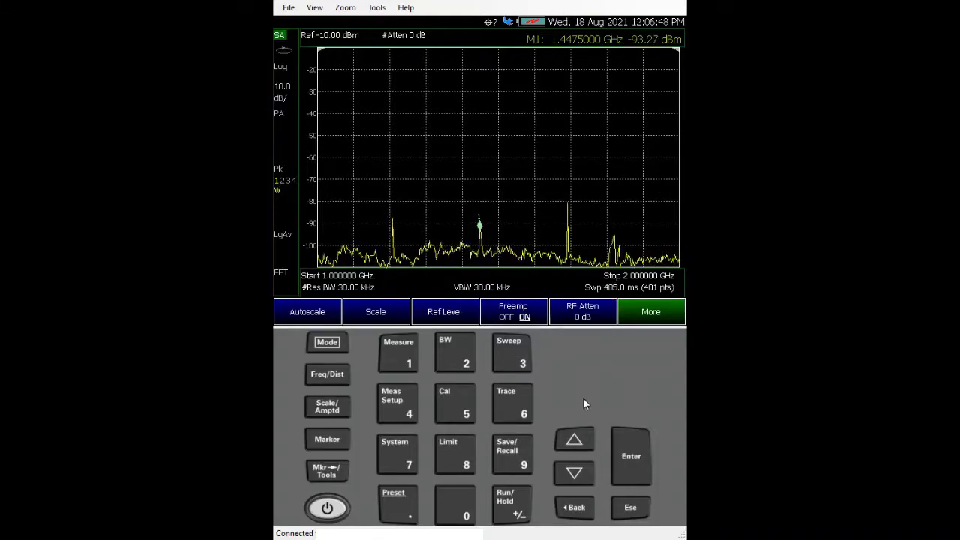
# Mode-preset the analyzer and set the sweep from 1 GHz start to 2 GHz stop.
pyautogui.click(396, 504)
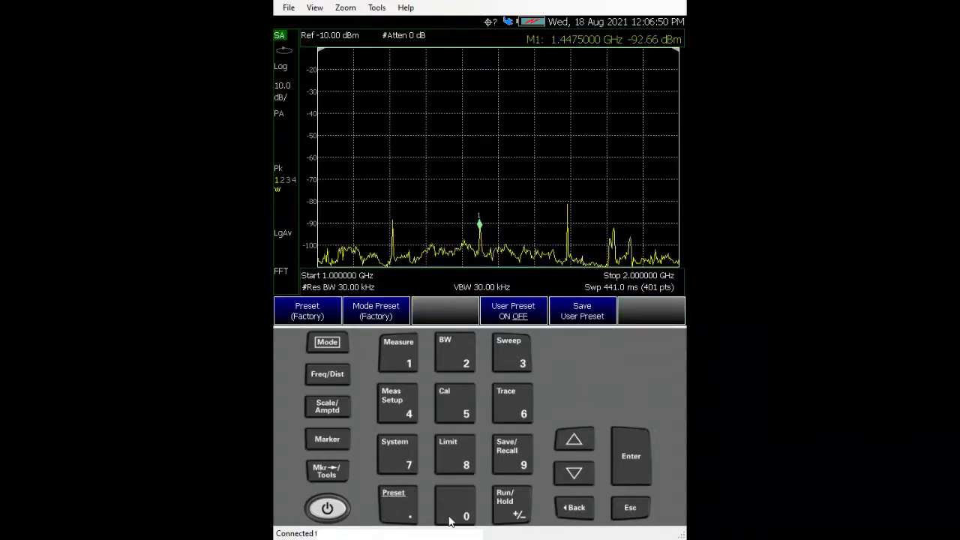
pyautogui.click(379, 313)
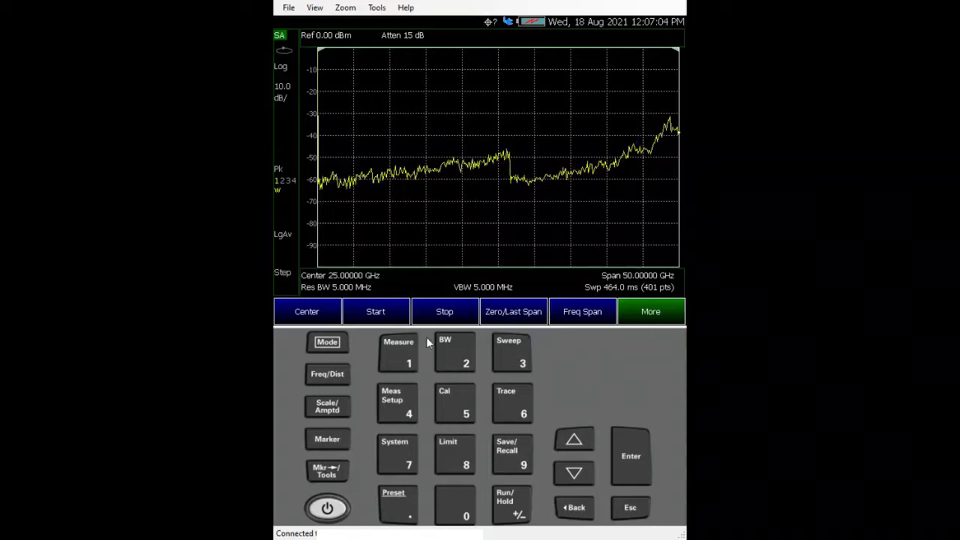
pyautogui.click(336, 378)
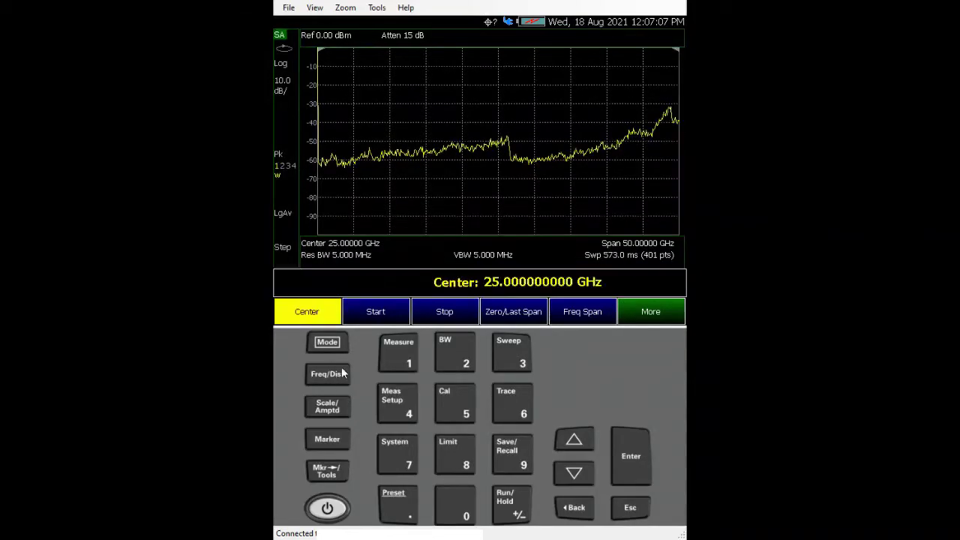
pyautogui.click(376, 311)
pyautogui.click(403, 361)
pyautogui.click(305, 313)
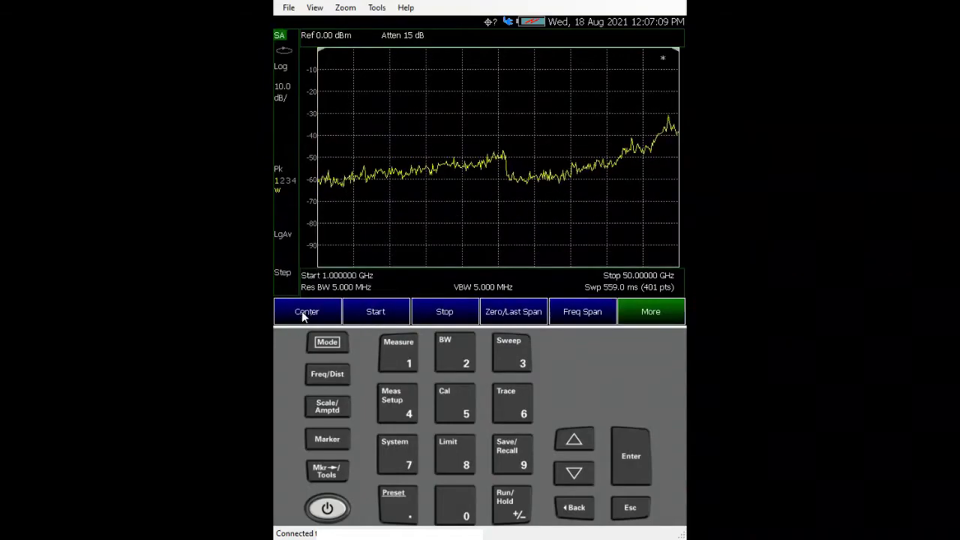
pyautogui.click(443, 311)
pyautogui.click(455, 351)
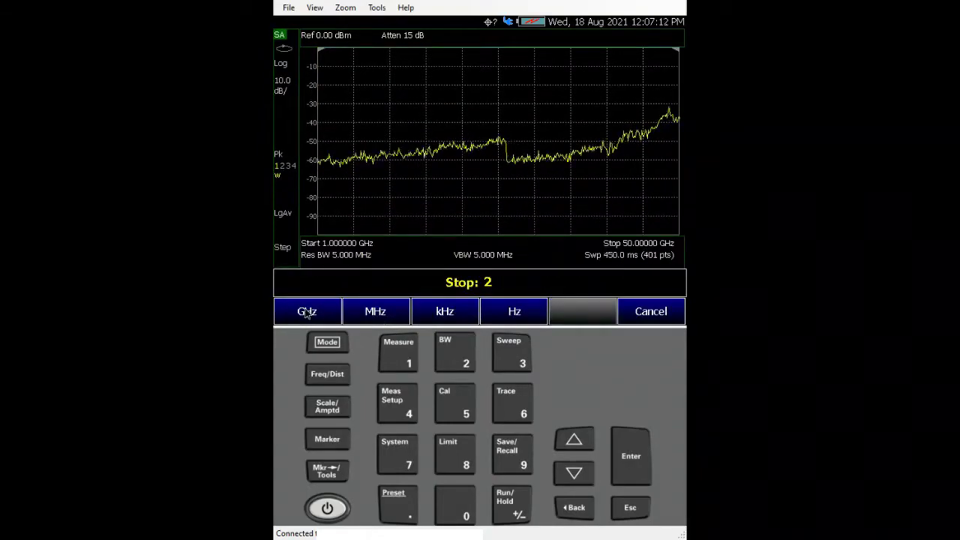
pyautogui.click(307, 312)
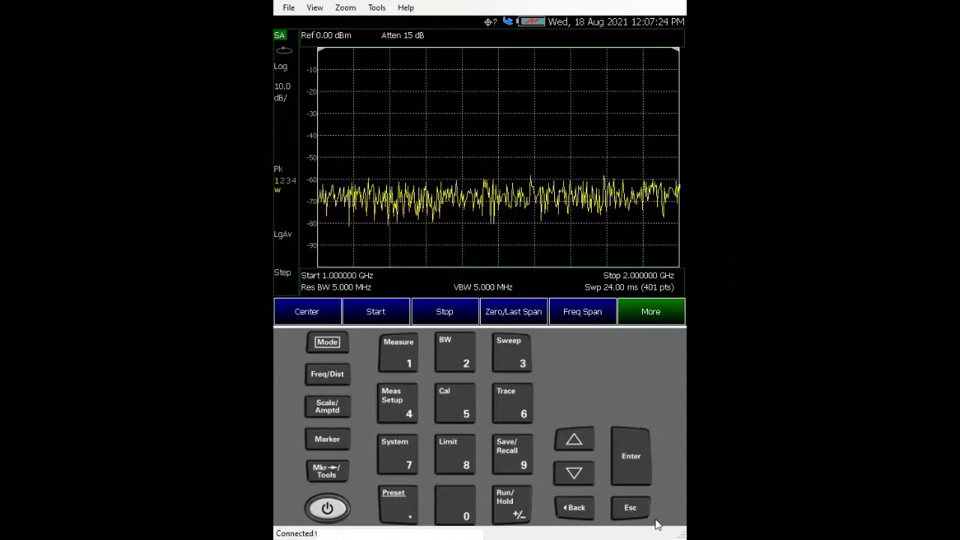
# Step the manual resolution bandwidth down through 1 MHz, 300 kHz and 100 kHz to 30 kHz.
pyautogui.click(462, 358)
pyautogui.click(567, 472)
pyautogui.click(566, 472)
pyautogui.click(566, 472)
pyautogui.click(566, 473)
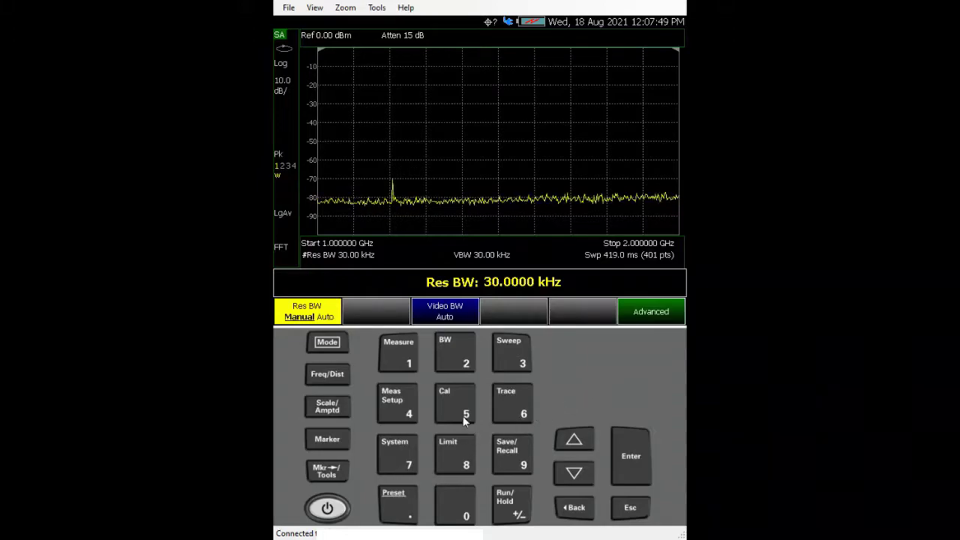
# Turn the preamp on and set RF attenuation manually to 10 dB.
pyautogui.click(328, 406)
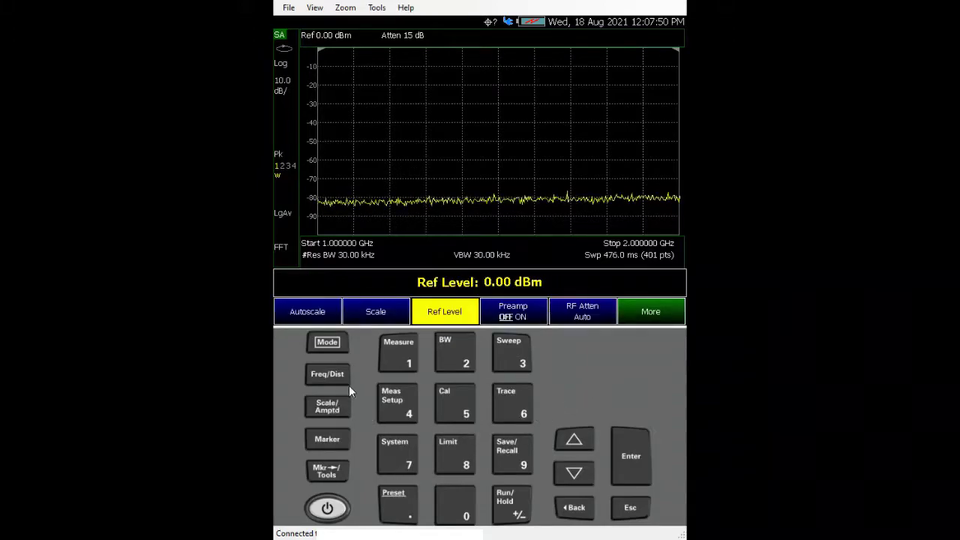
pyautogui.click(582, 315)
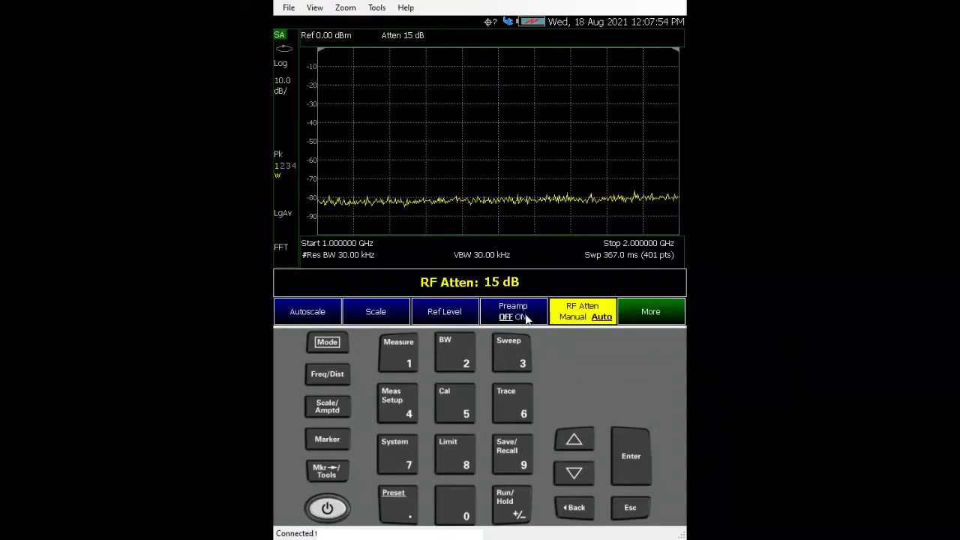
pyautogui.click(333, 412)
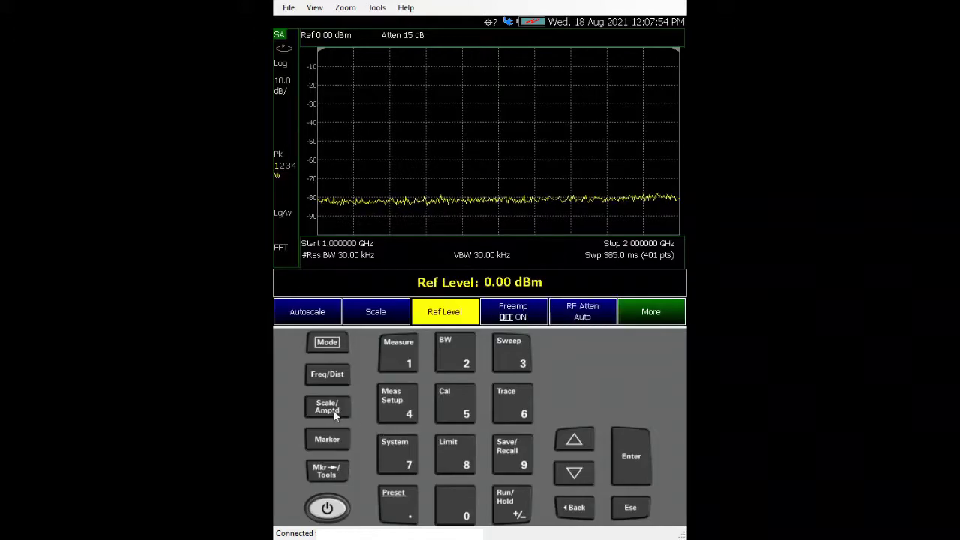
pyautogui.click(528, 317)
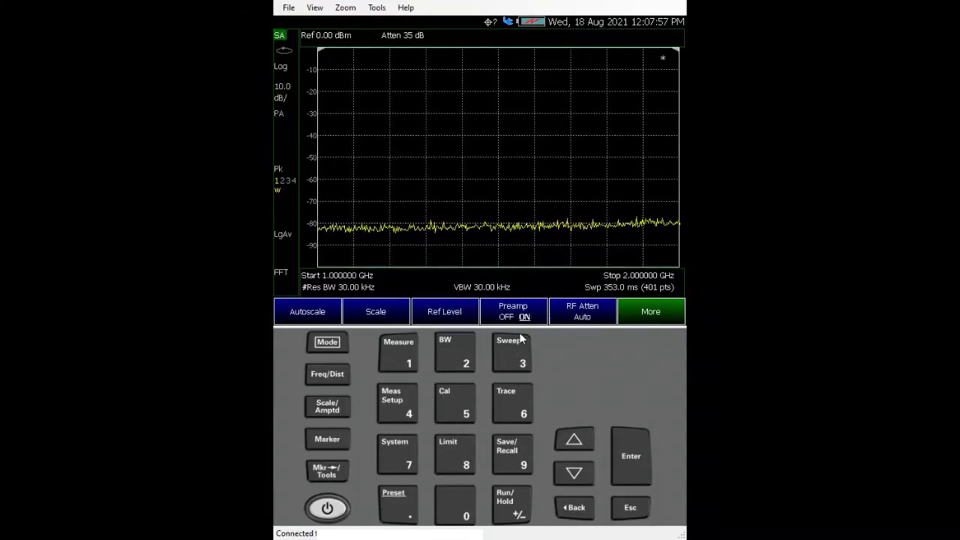
pyautogui.click(589, 315)
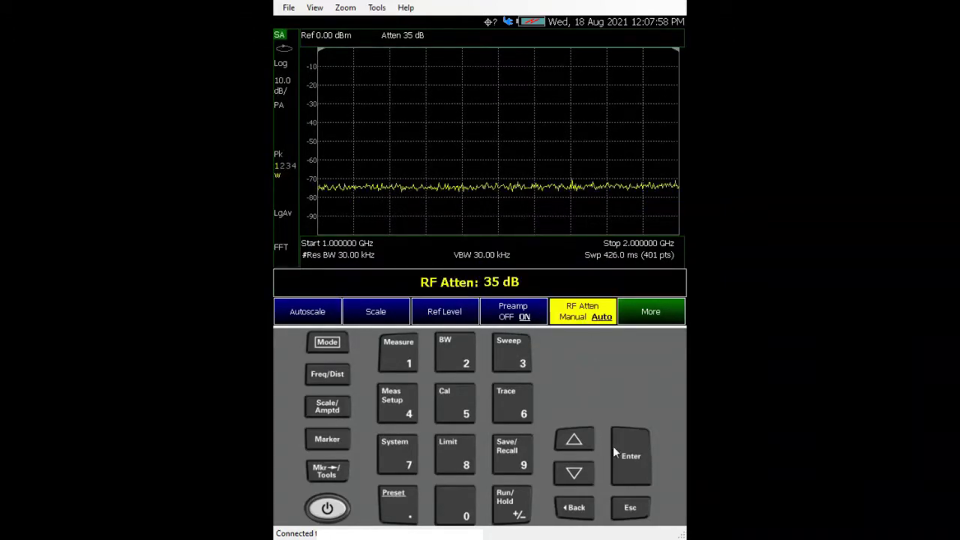
pyautogui.click(572, 474)
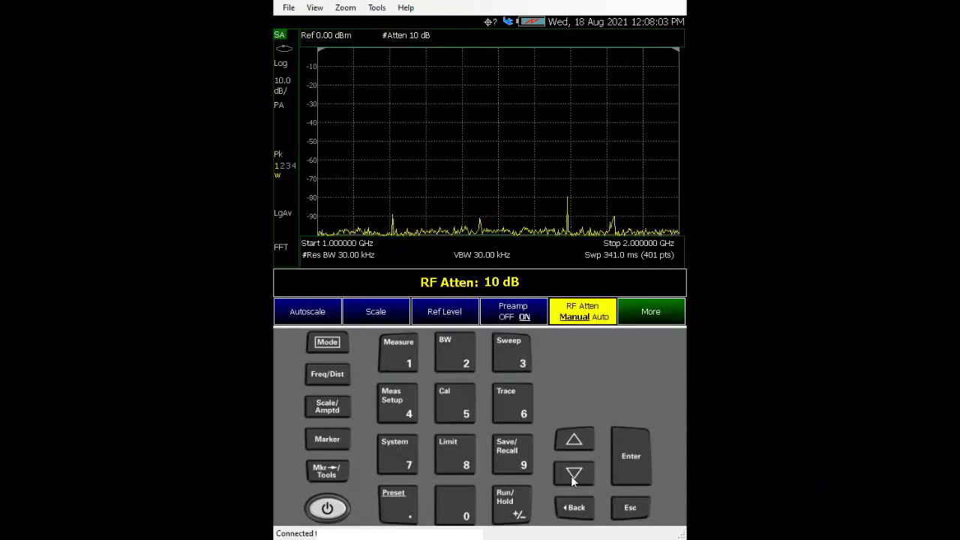
# Lower the reference level to -10 dBm.
pyautogui.click(328, 406)
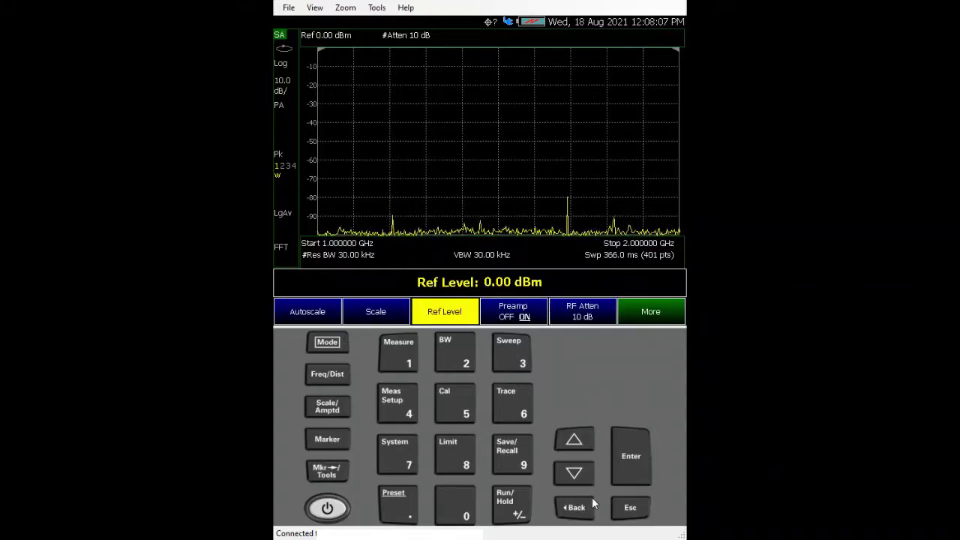
pyautogui.click(578, 476)
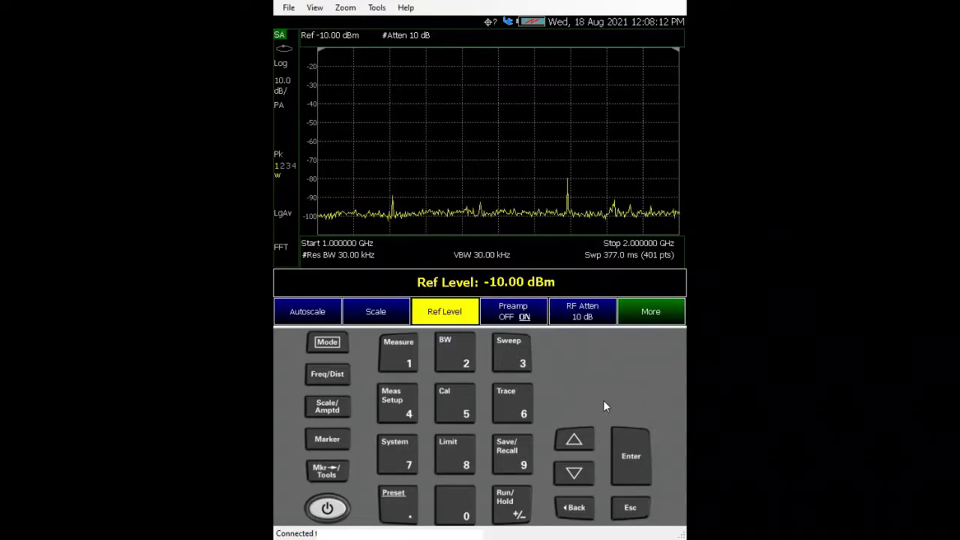
pyautogui.click(634, 509)
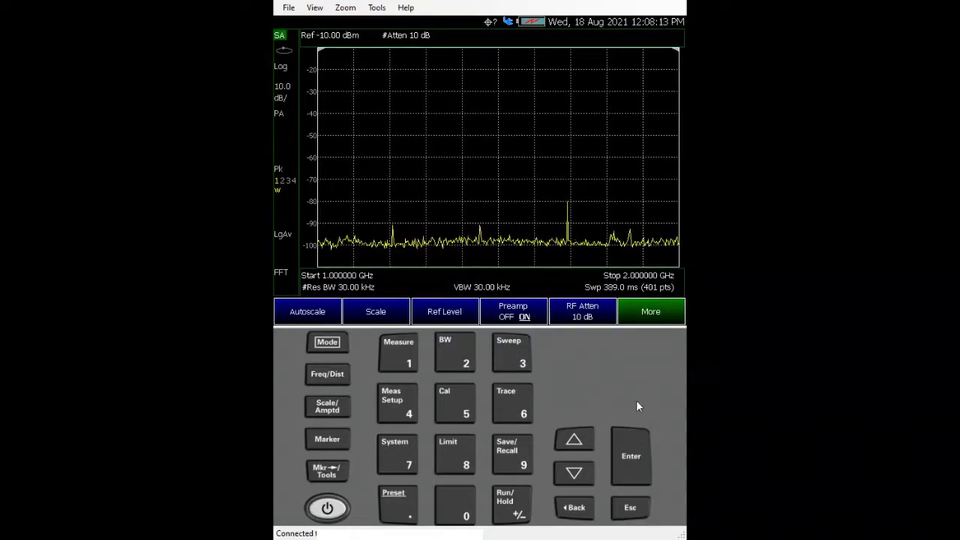
# Start a new record and playback session.
pyautogui.click(519, 409)
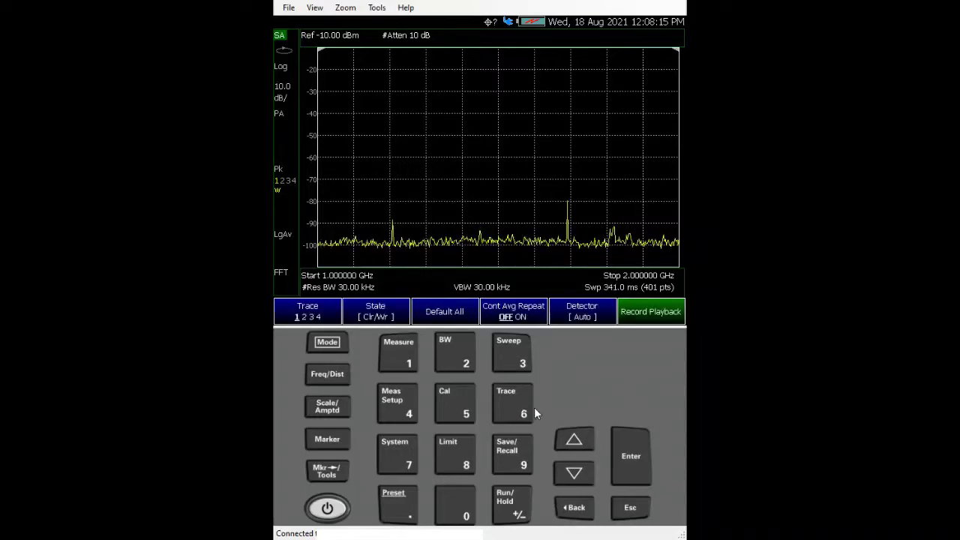
pyautogui.click(642, 320)
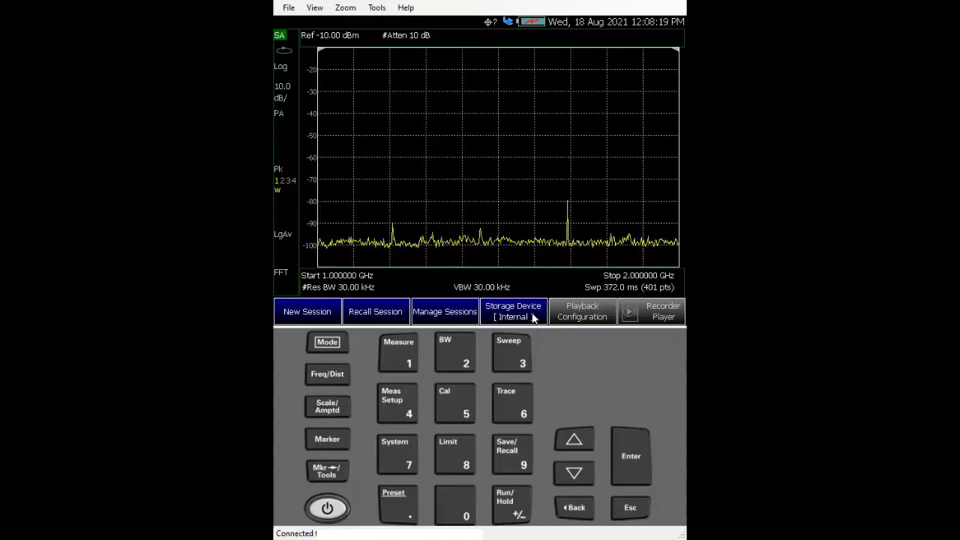
pyautogui.click(321, 323)
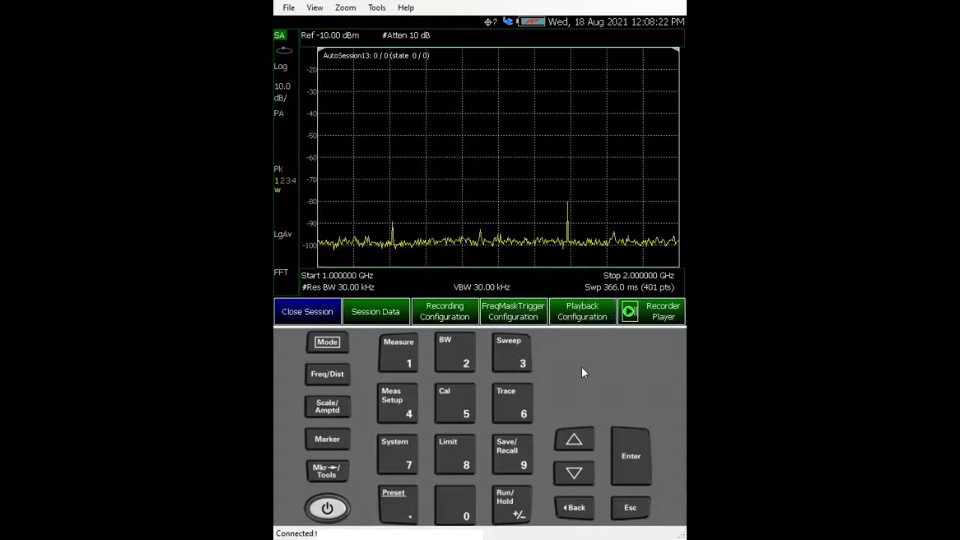
# Clear all mask limits, build an upper mask from the trace, and turn Limit 1 on.
pyautogui.click(532, 322)
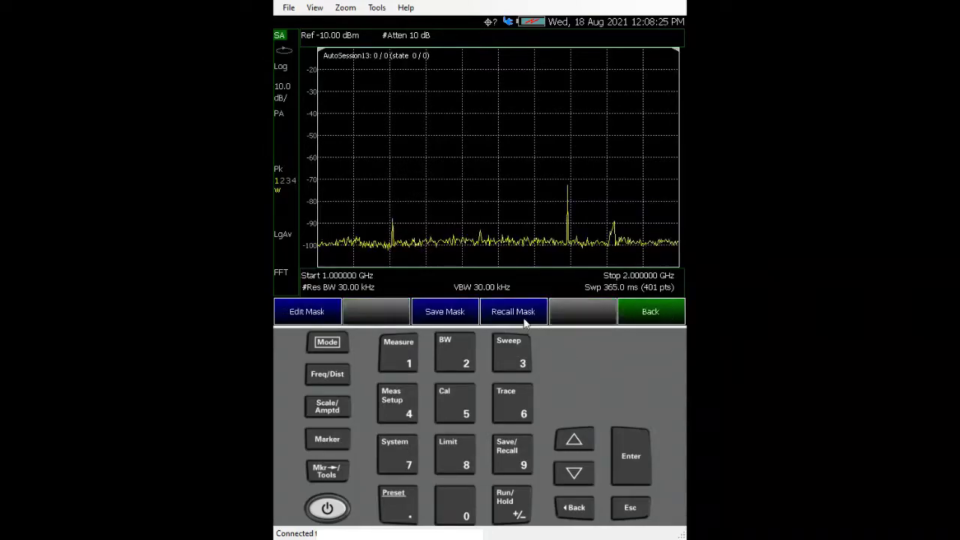
pyautogui.click(325, 313)
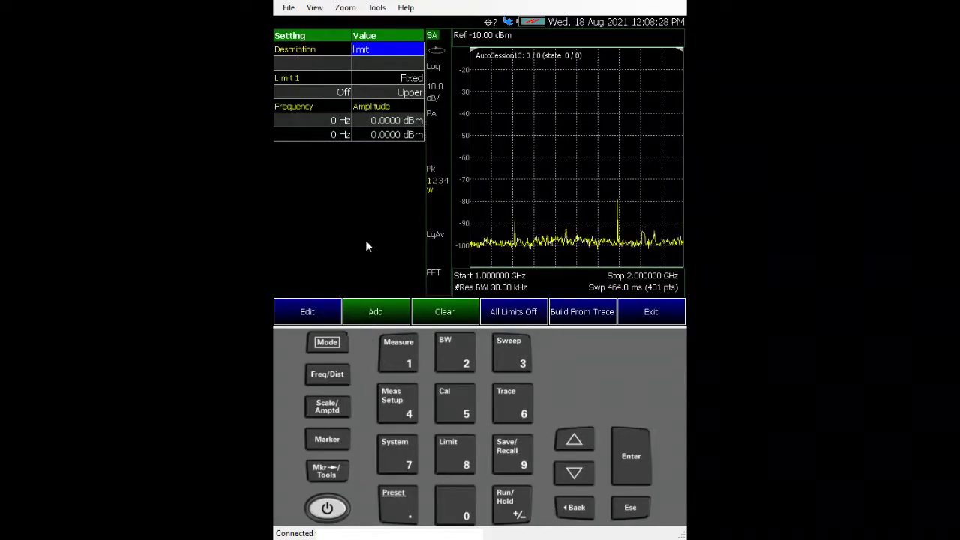
pyautogui.click(435, 315)
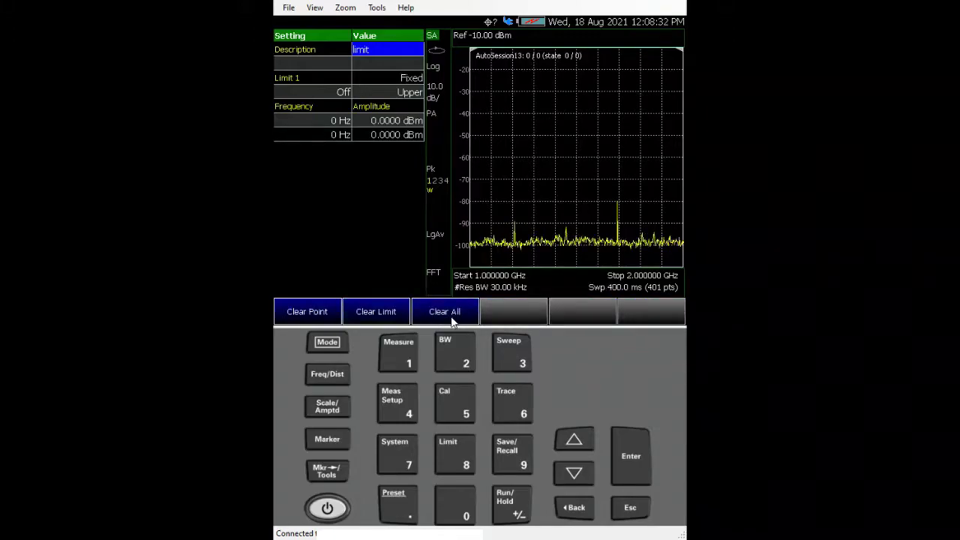
pyautogui.click(449, 315)
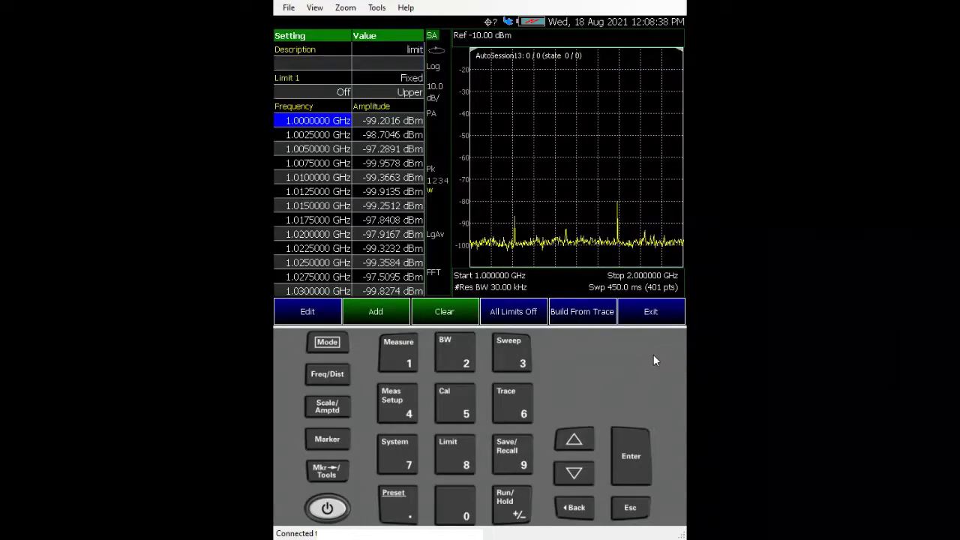
pyautogui.click(338, 92)
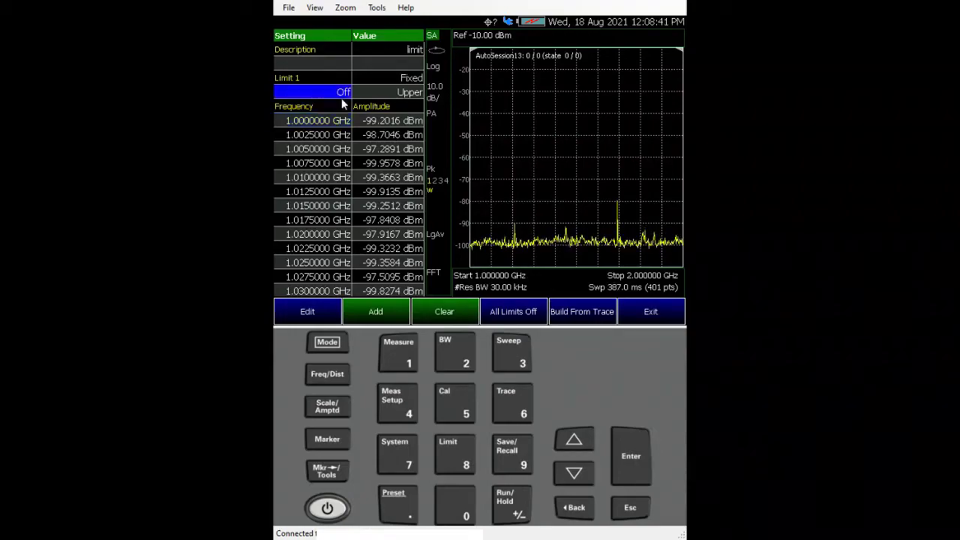
pyautogui.click(314, 321)
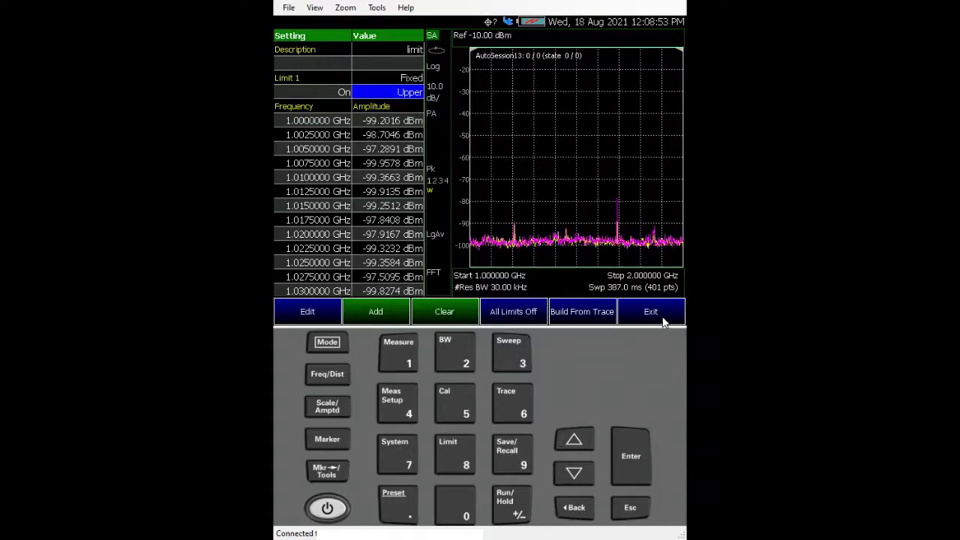
# Exit the mask editor and step the manual RF attenuation down to 0 dB.
pyautogui.click(664, 321)
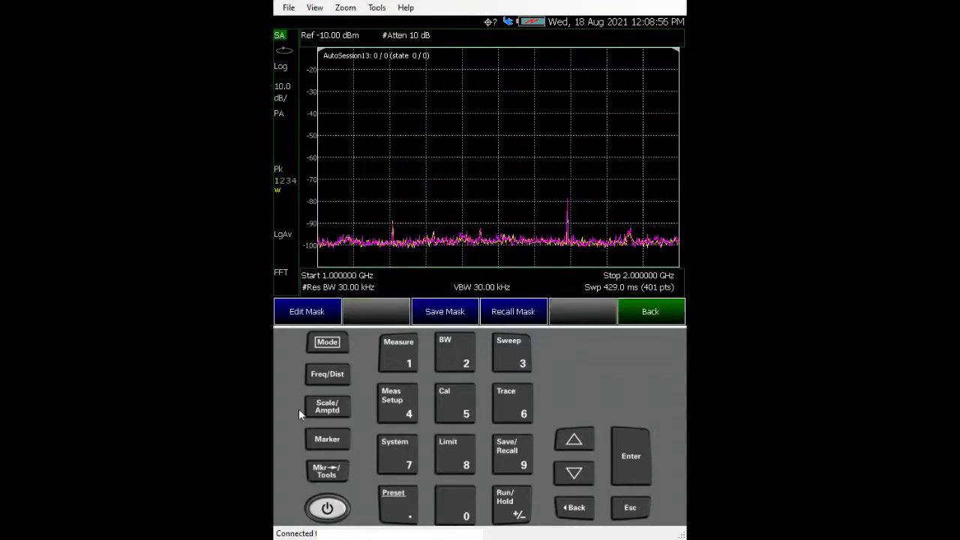
pyautogui.click(342, 410)
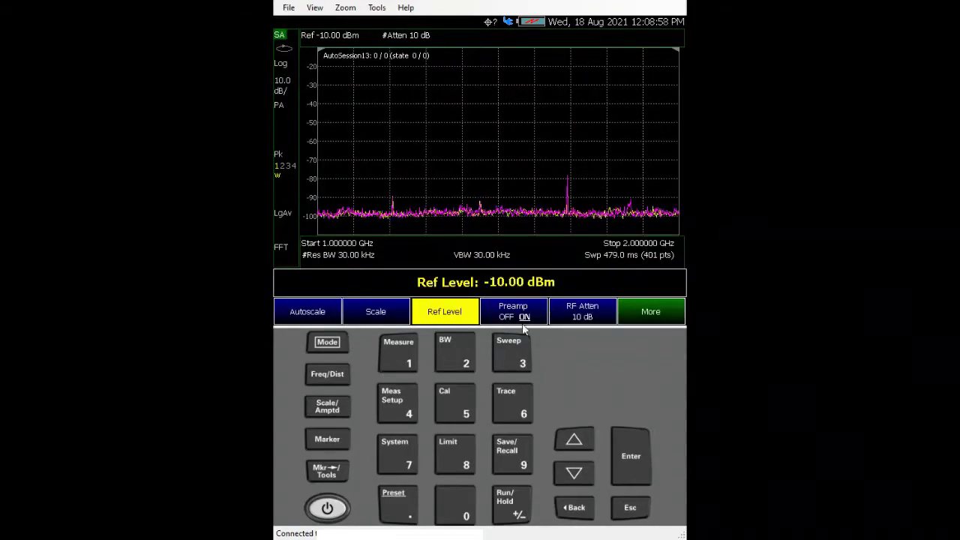
pyautogui.click(596, 312)
pyautogui.click(575, 474)
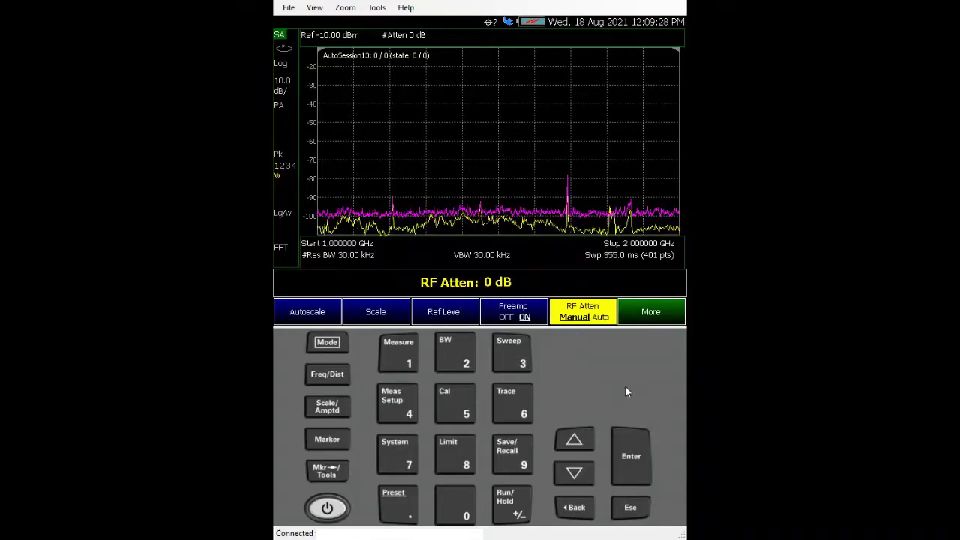
# Open the frequency-mask editor from Record Playback Setup and clear the existing limit.
pyautogui.click(650, 517)
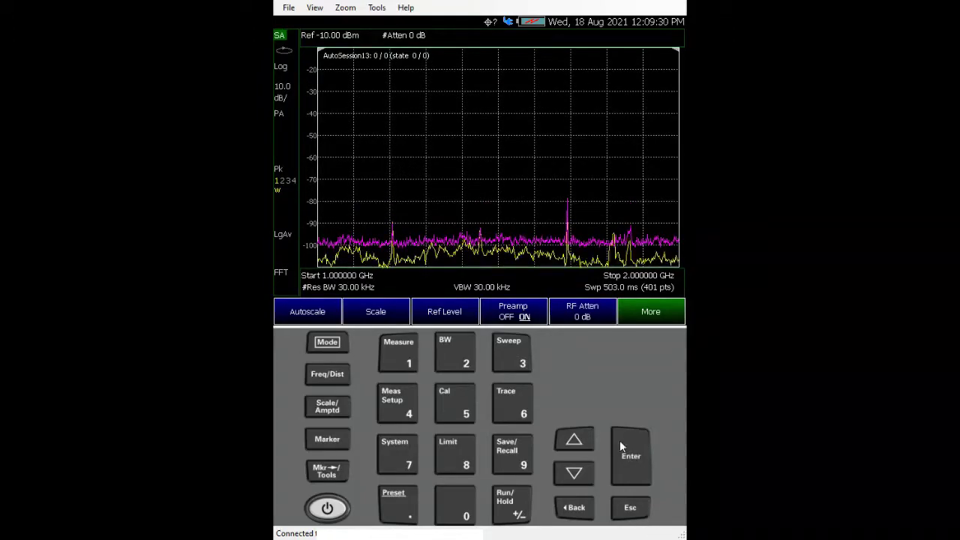
pyautogui.click(512, 405)
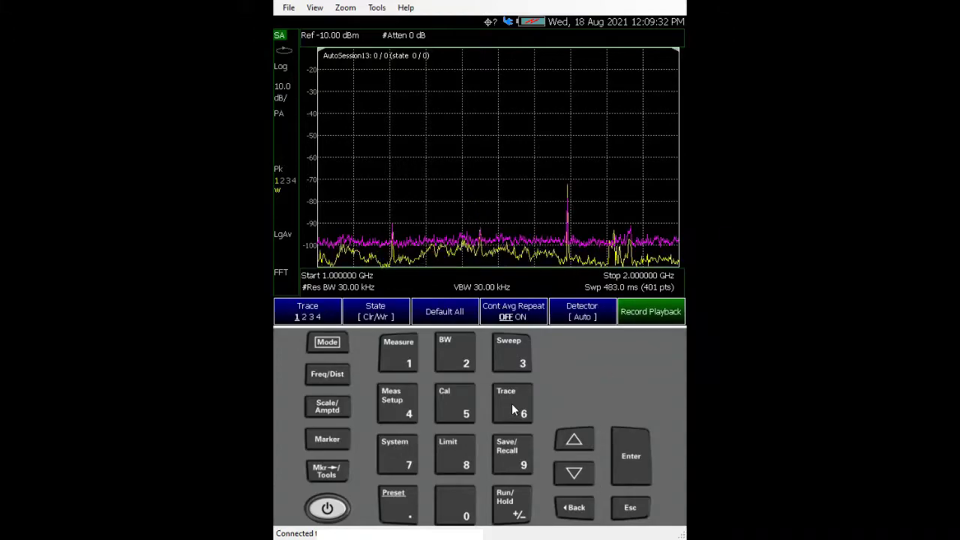
pyautogui.click(643, 313)
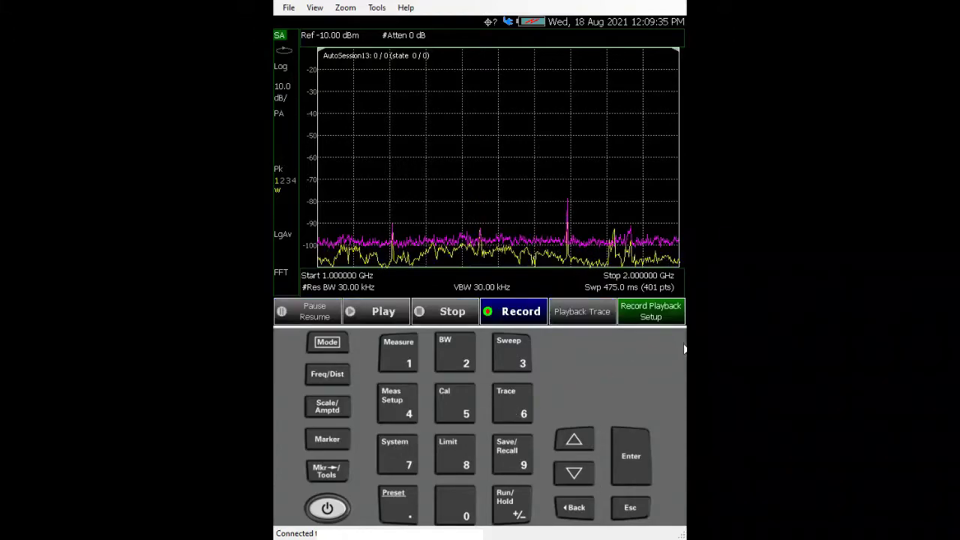
pyautogui.click(631, 314)
pyautogui.click(514, 316)
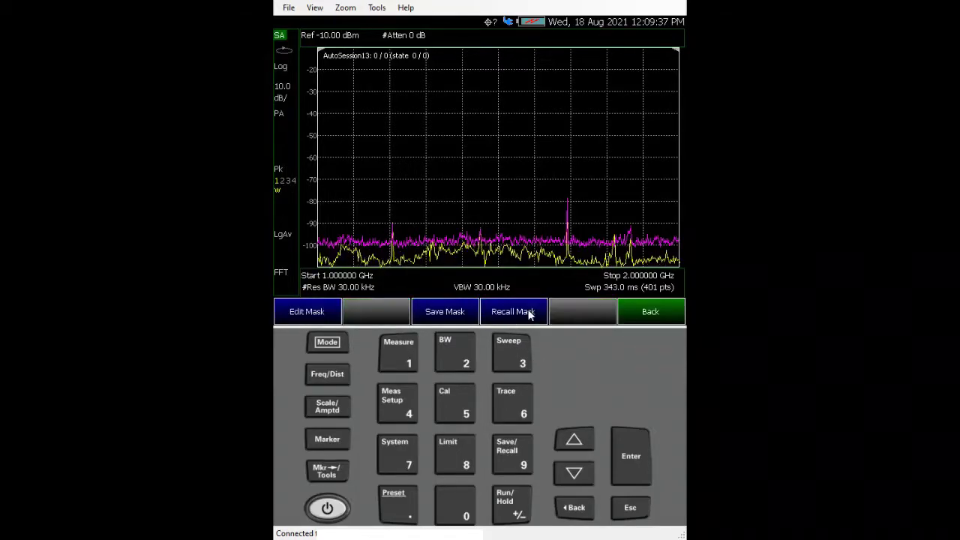
pyautogui.click(341, 318)
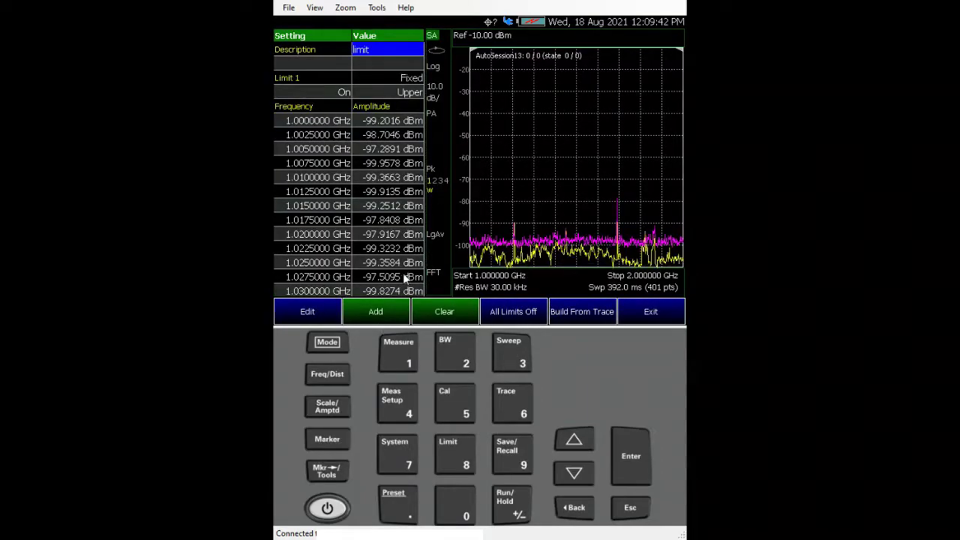
pyautogui.click(445, 312)
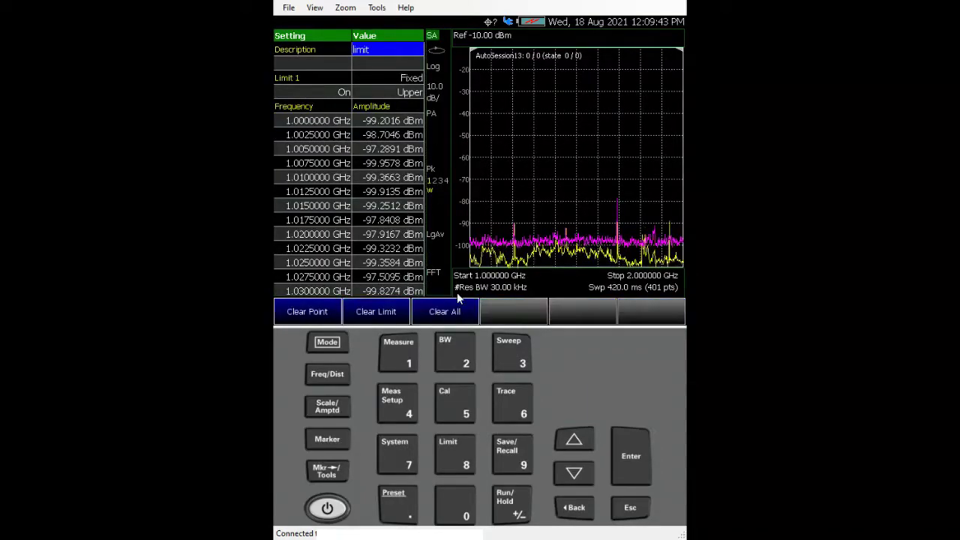
pyautogui.click(404, 311)
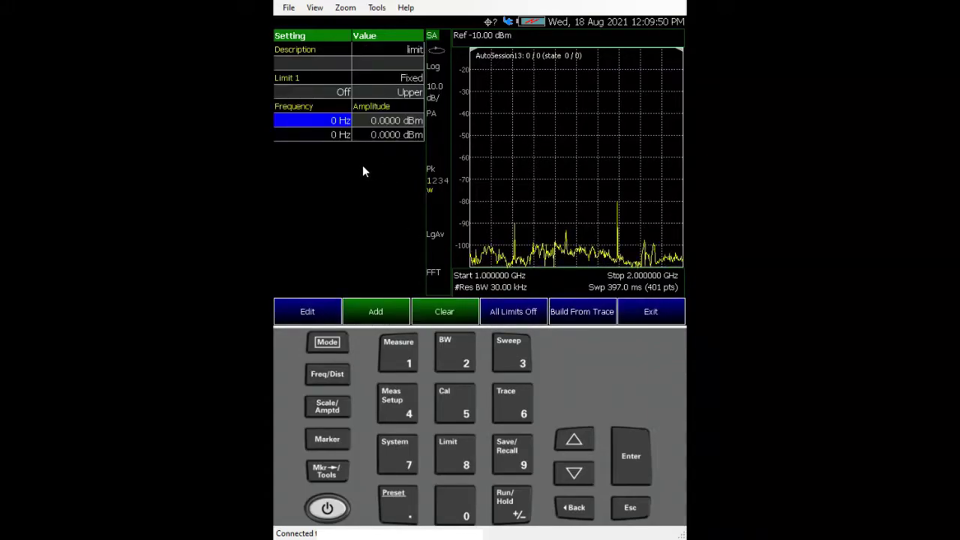
# Enter mask points at 1 GHz / -80 dBm and 2 GHz / -80 dBm.
pyautogui.click(401, 361)
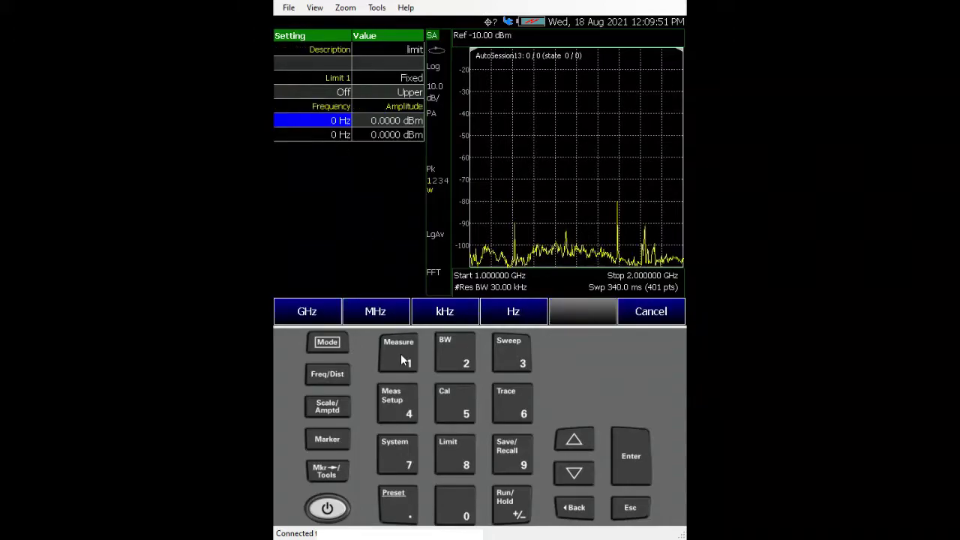
pyautogui.click(324, 320)
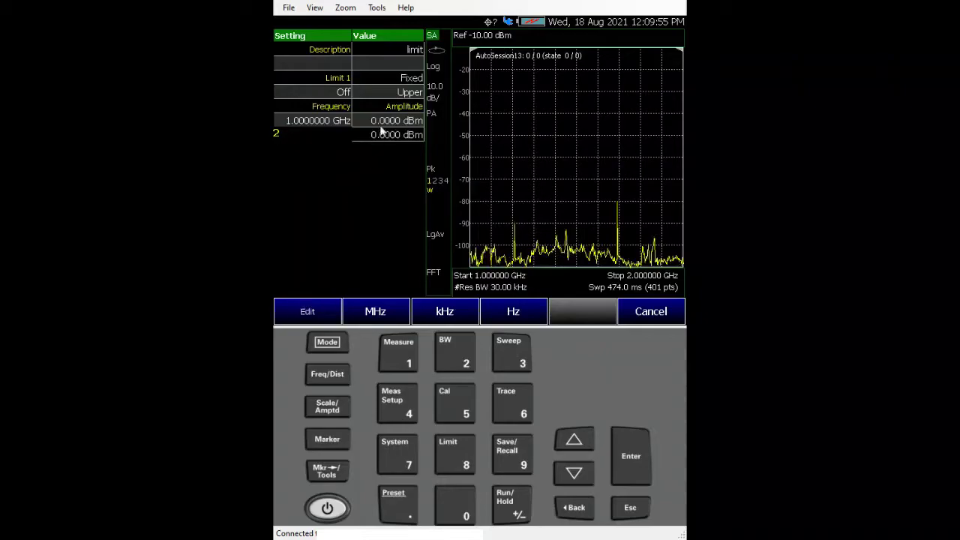
pyautogui.click(517, 513)
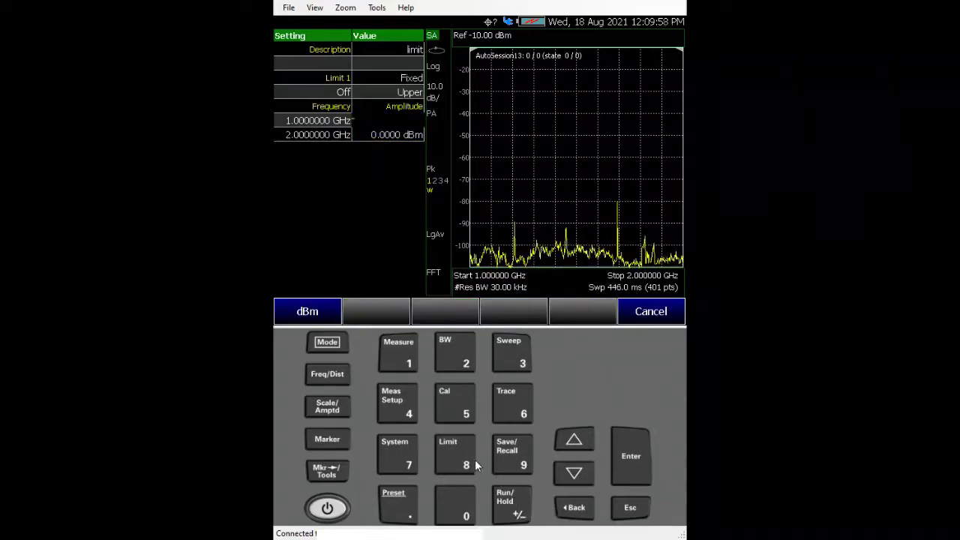
pyautogui.click(336, 320)
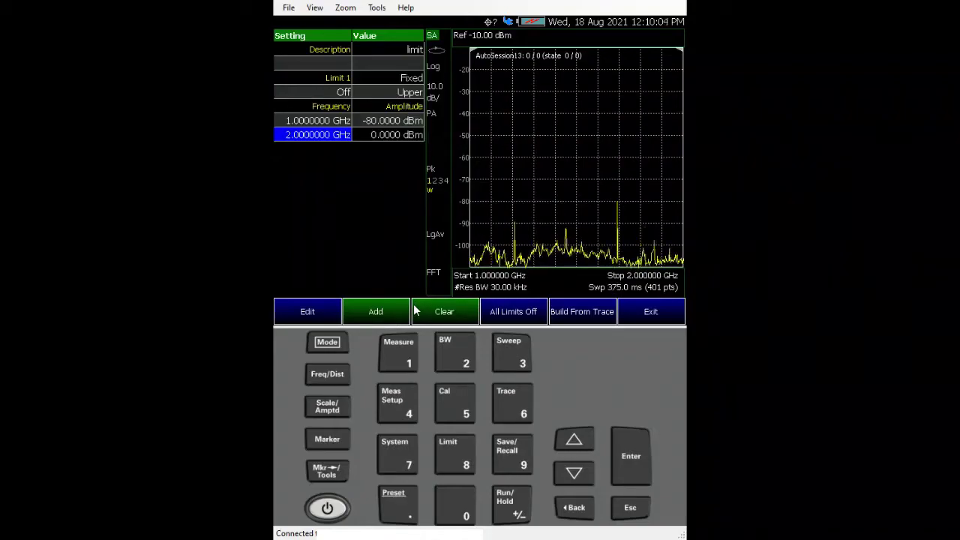
pyautogui.click(412, 125)
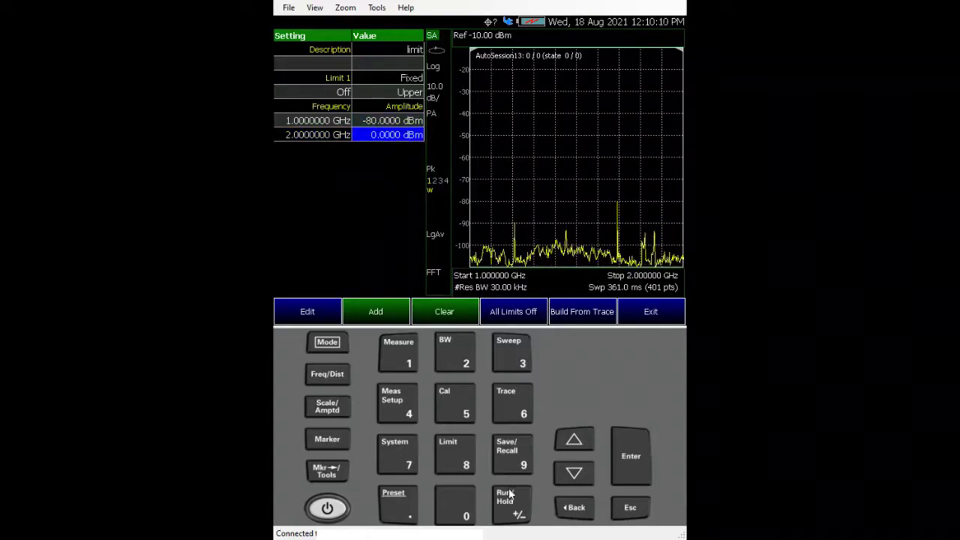
pyautogui.click(517, 512)
pyautogui.click(456, 453)
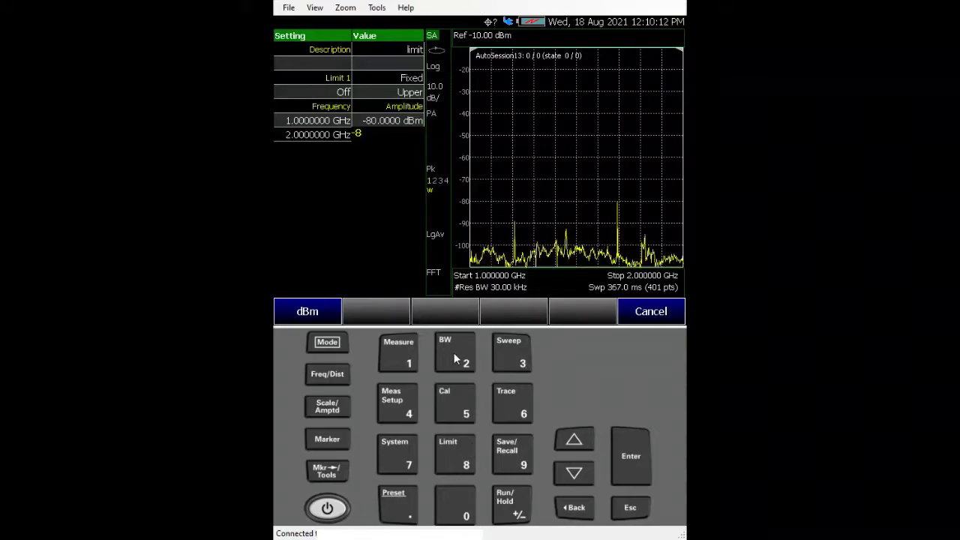
pyautogui.click(454, 505)
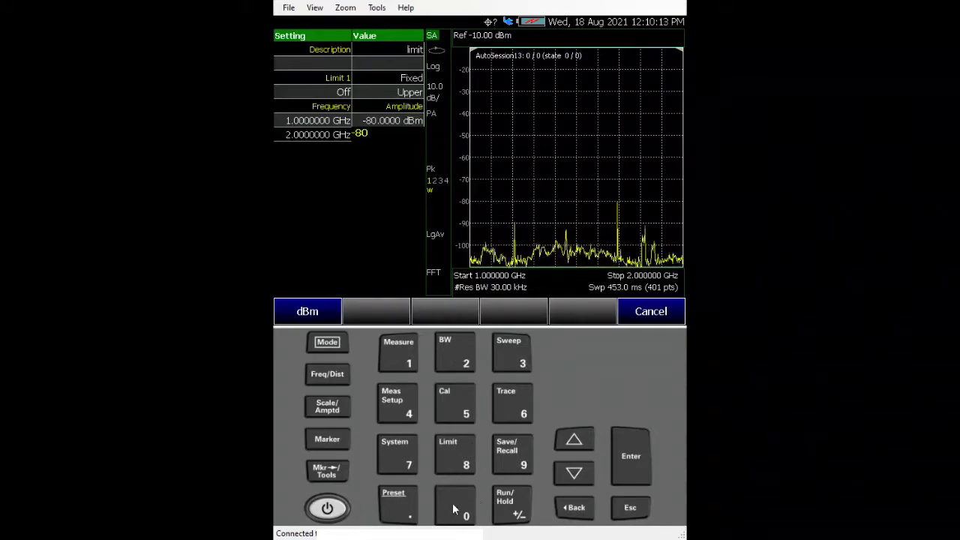
pyautogui.click(308, 311)
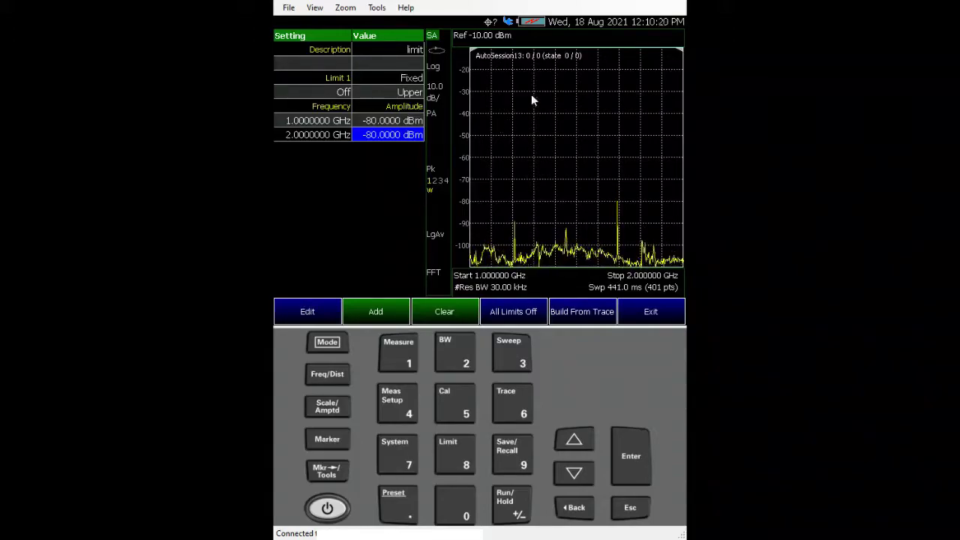
# Switch the upper limit line on and return to the record and playback setup options.
pyautogui.click(341, 91)
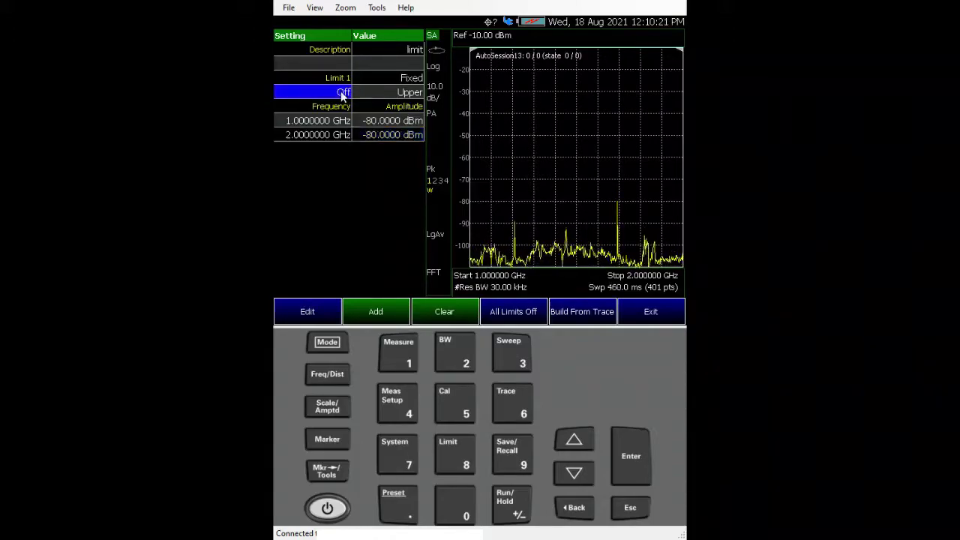
pyautogui.click(324, 314)
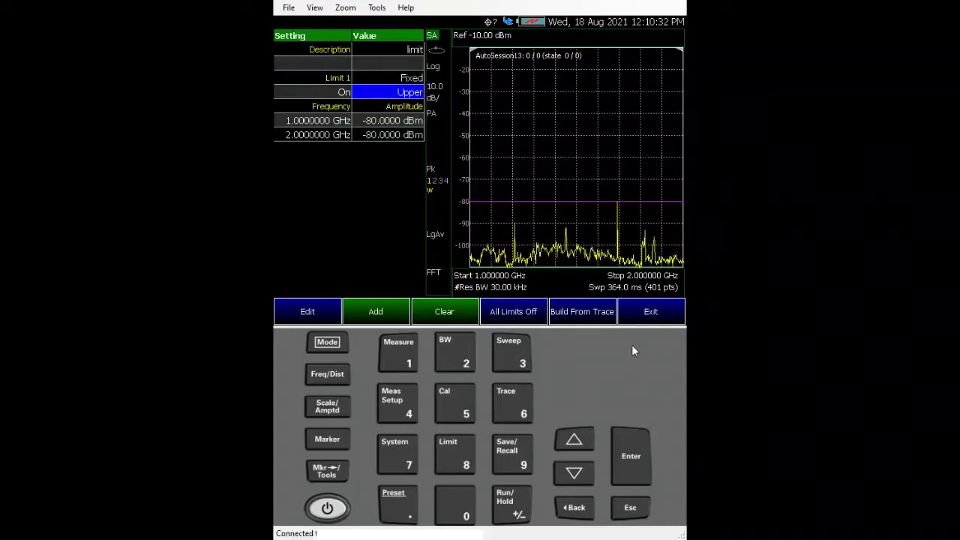
pyautogui.click(645, 312)
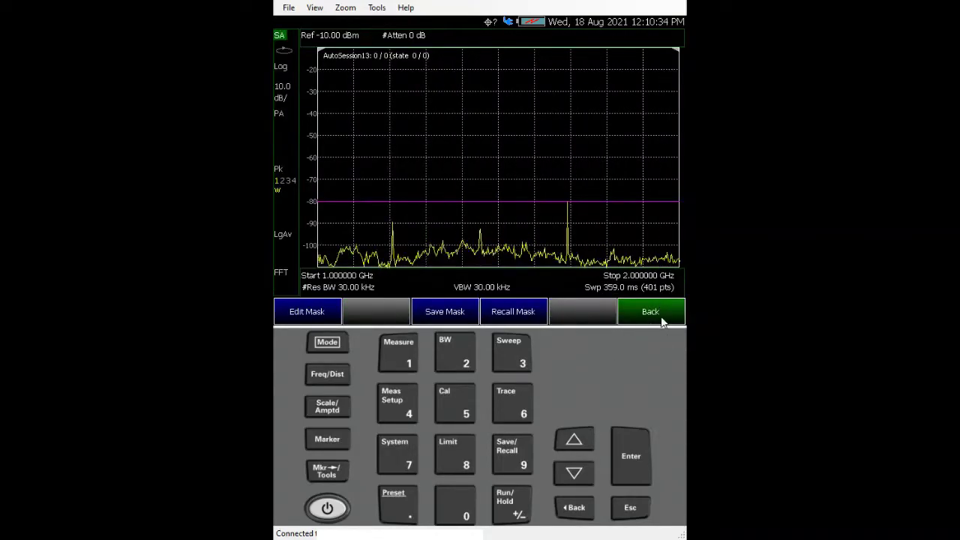
pyautogui.click(664, 321)
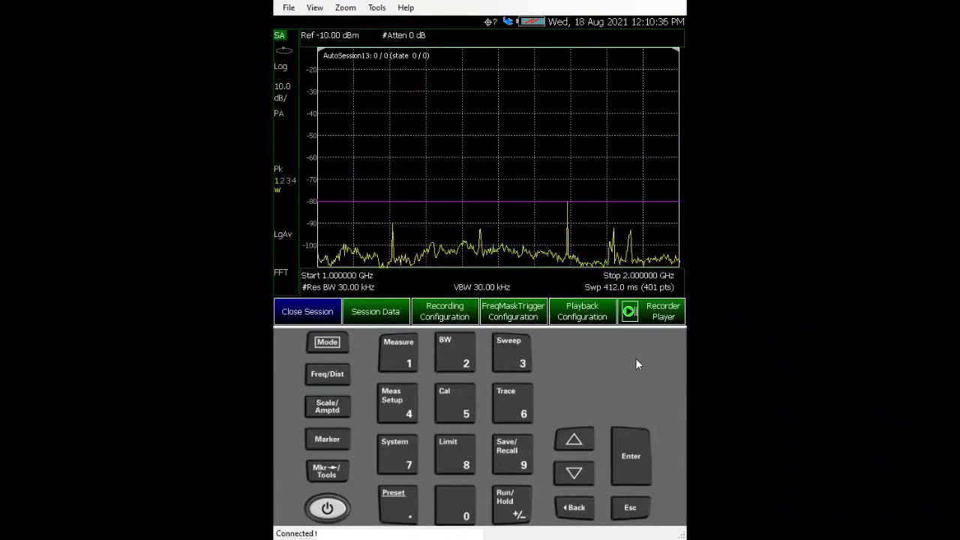
pyautogui.click(519, 322)
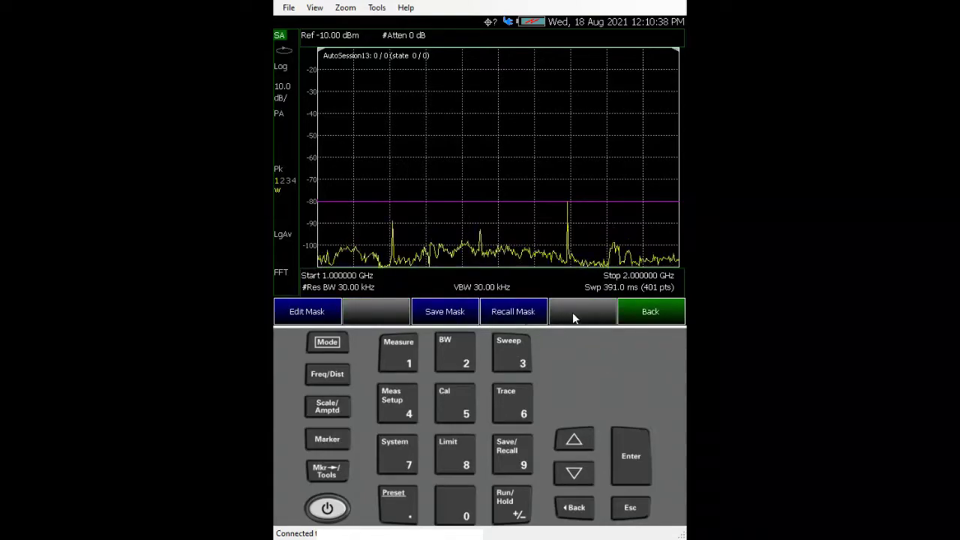
pyautogui.click(650, 318)
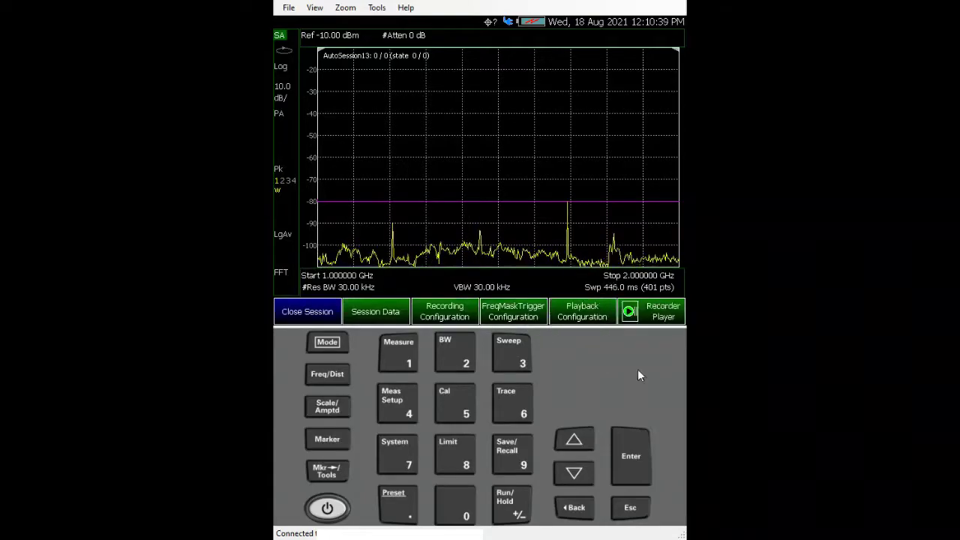
# Toggle the frequency-mask trigger on and back off in Recording Configuration.
pyautogui.click(445, 313)
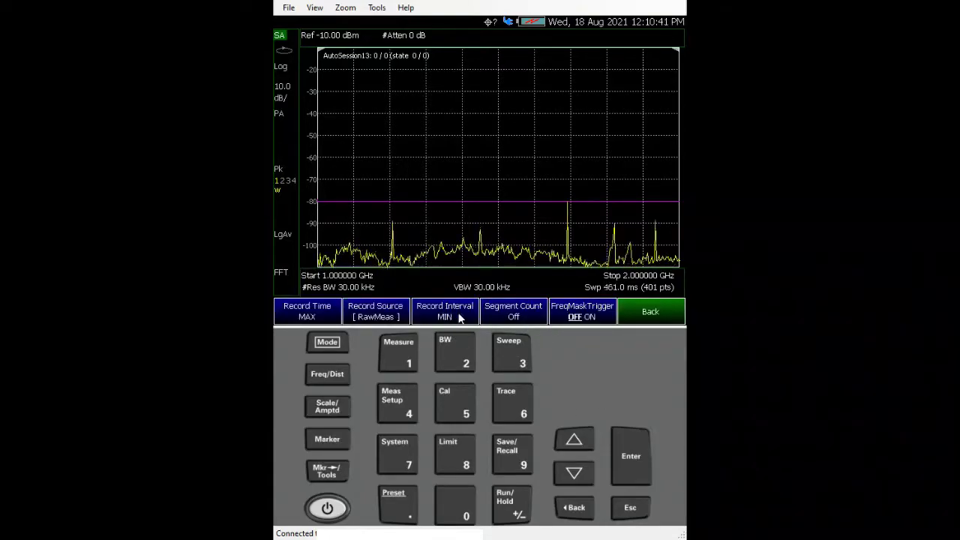
pyautogui.click(591, 316)
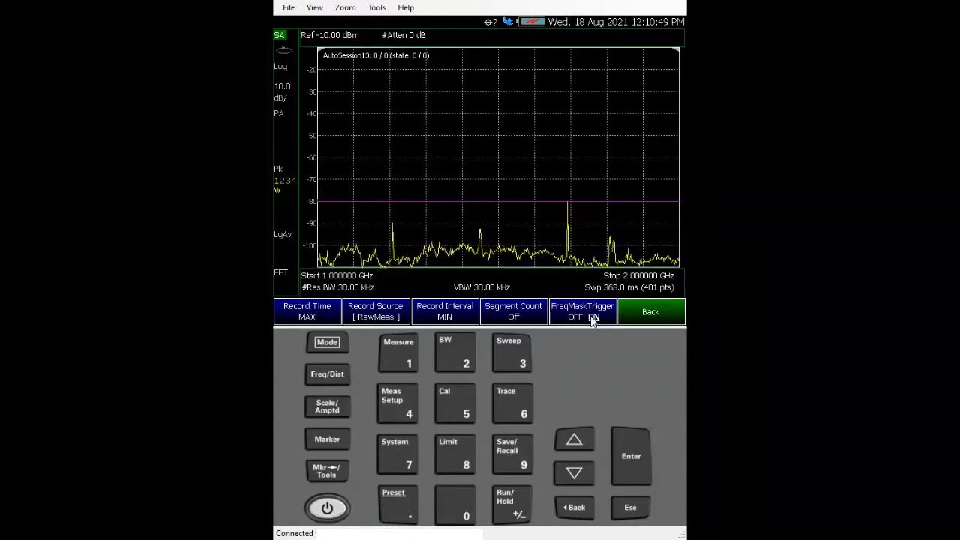
pyautogui.click(592, 316)
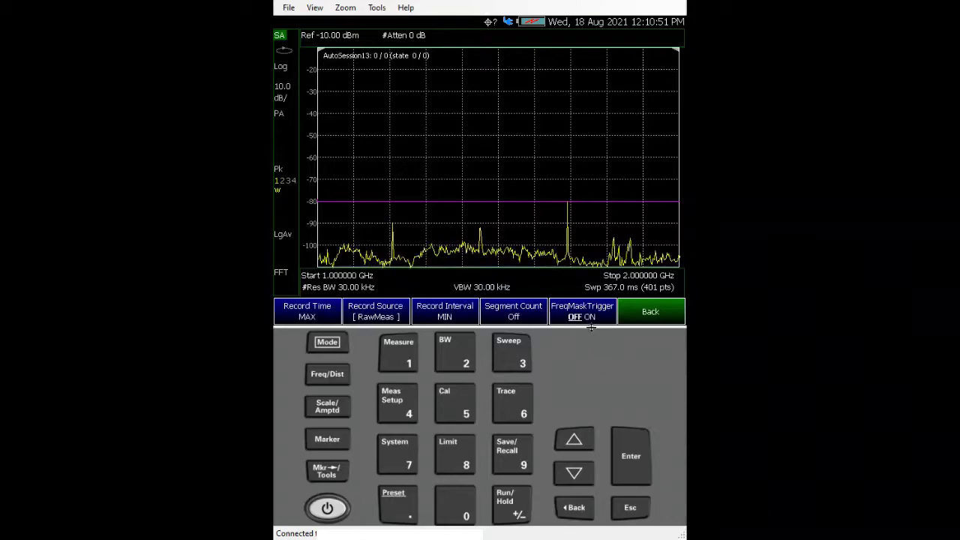
pyautogui.click(662, 318)
# Record a spectrum session of 18 states, then stop recording.
pyautogui.click(636, 311)
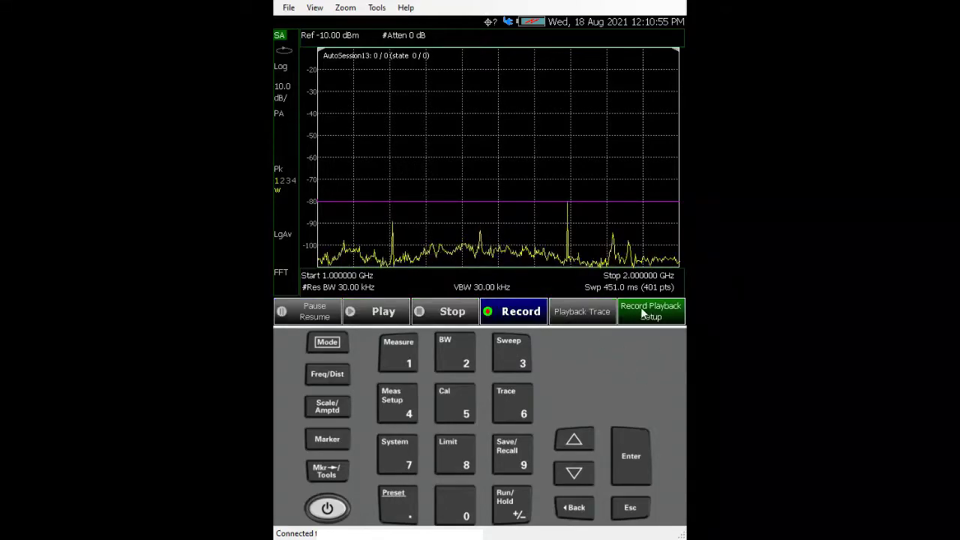
pyautogui.click(513, 315)
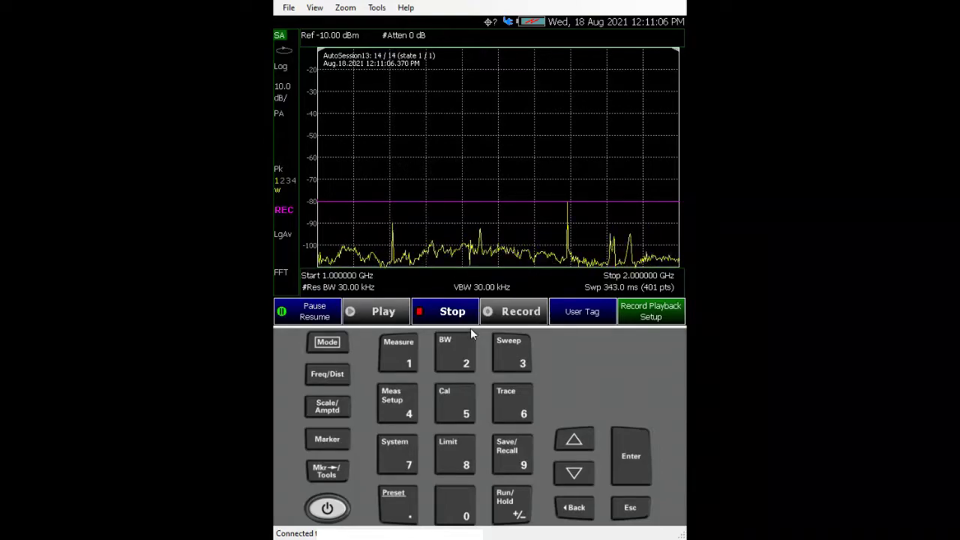
pyautogui.click(451, 313)
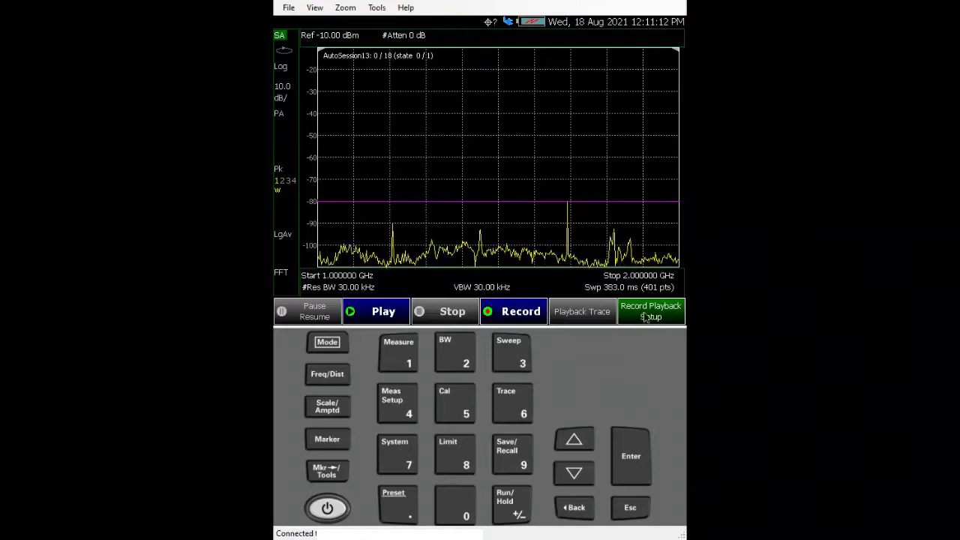
# Turn the frequency-mask trigger on in Recording Configuration.
pyautogui.click(645, 315)
pyautogui.click(460, 309)
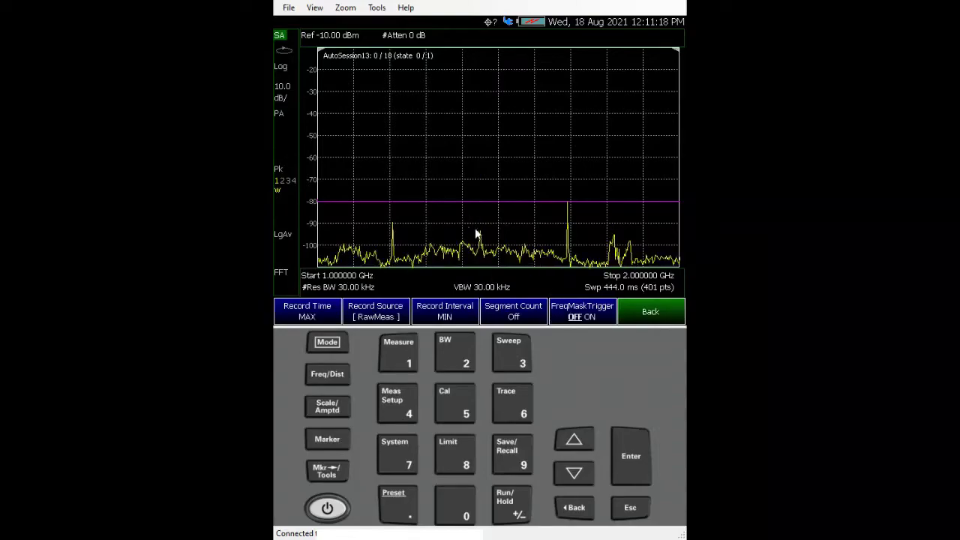
pyautogui.click(586, 317)
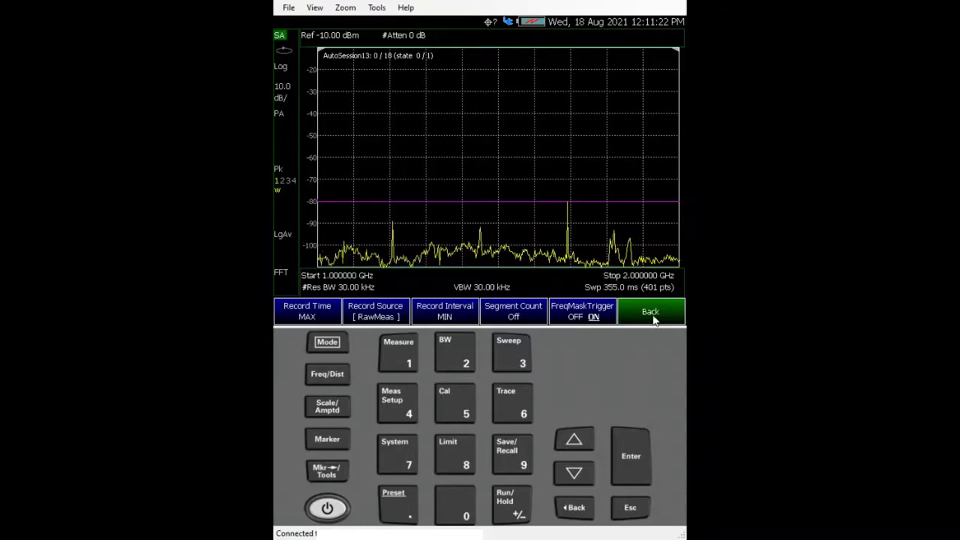
pyautogui.click(653, 316)
# Record a second pass, bringing AutoSession13 to 31 states, then stop.
pyautogui.click(644, 311)
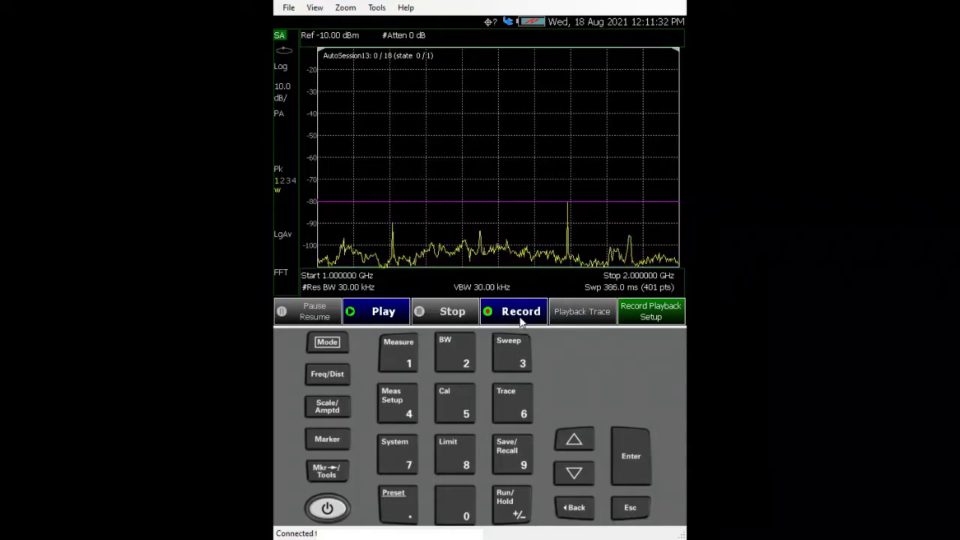
pyautogui.click(521, 311)
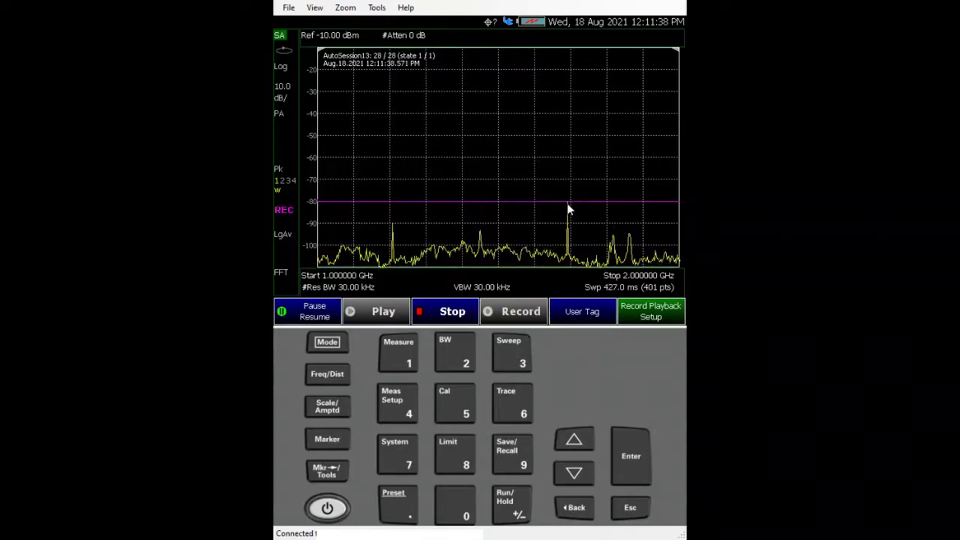
pyautogui.click(453, 311)
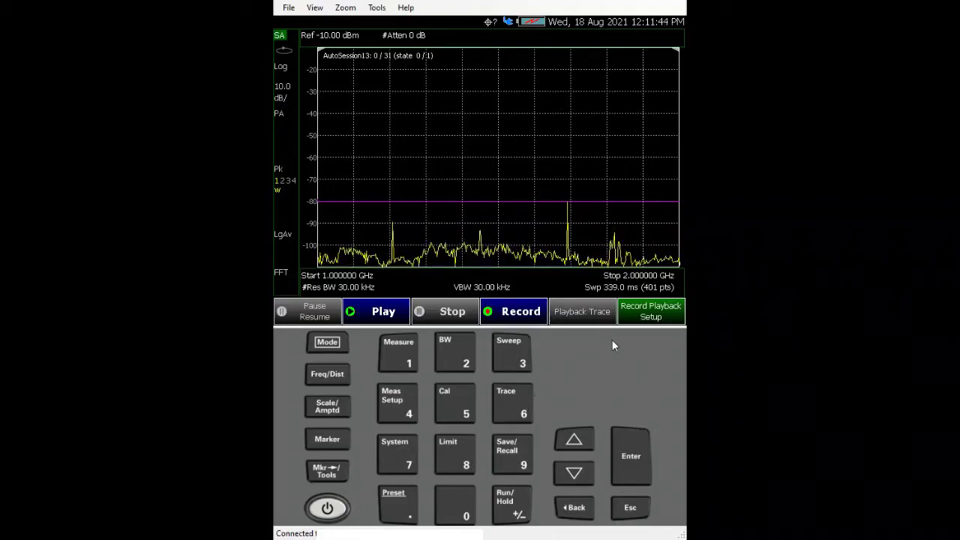
# Open the mask limit table and set the 1 GHz point's amplitude to -75 dBm.
pyautogui.click(640, 322)
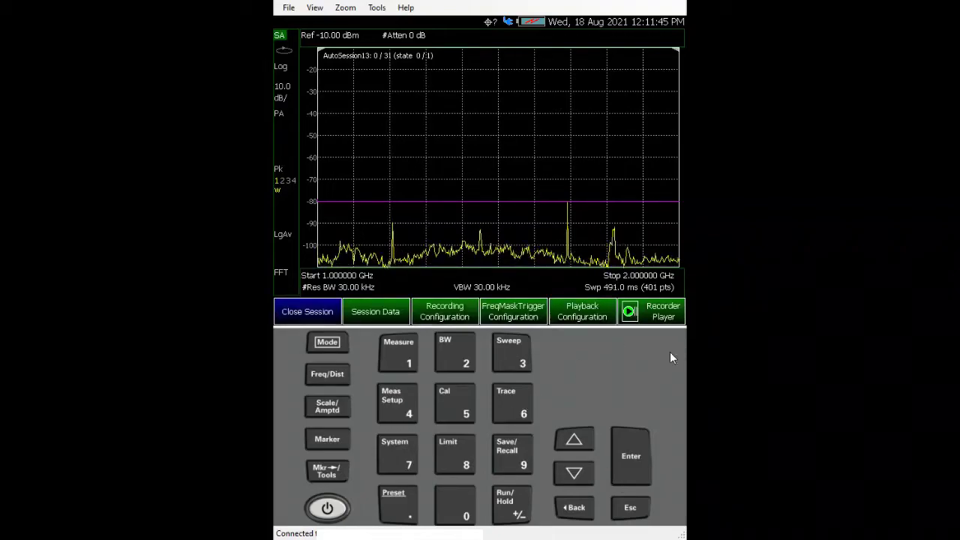
pyautogui.click(506, 313)
pyautogui.click(315, 310)
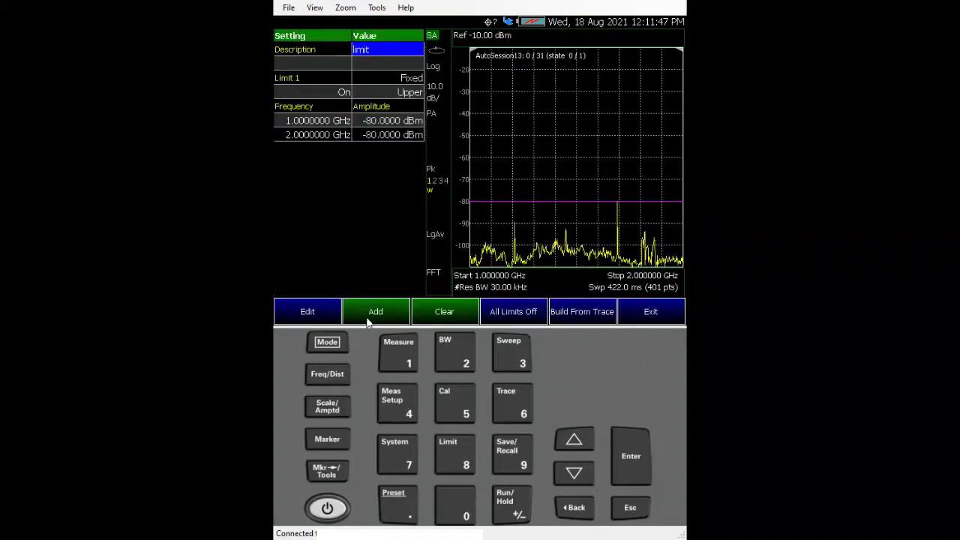
pyautogui.click(383, 122)
pyautogui.click(456, 506)
pyautogui.click(514, 511)
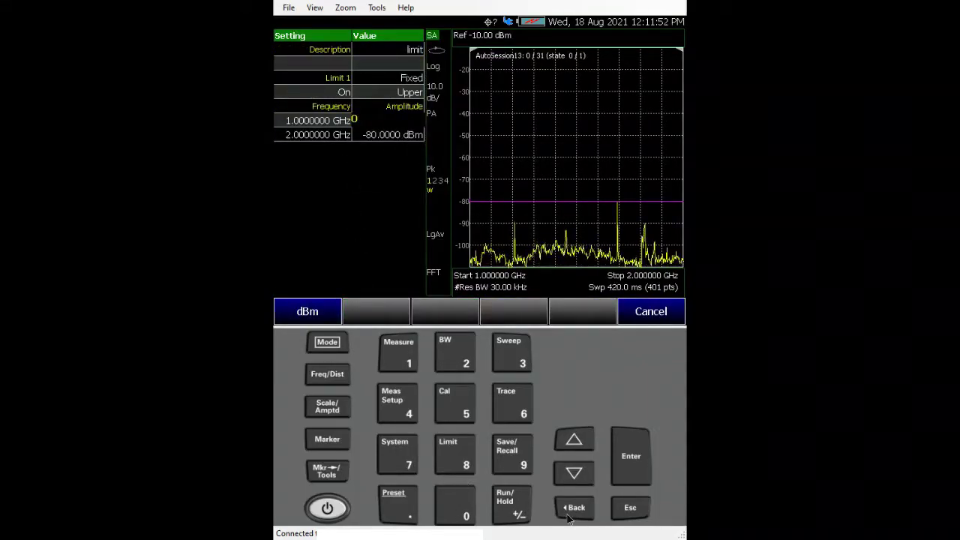
pyautogui.click(398, 454)
pyautogui.click(456, 406)
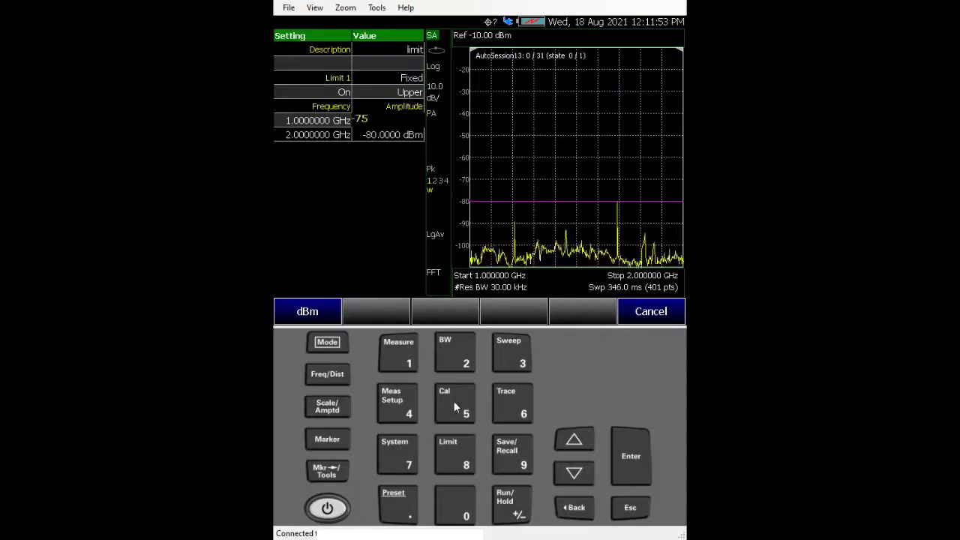
pyautogui.click(309, 313)
# Set the 2 GHz point to -75 dBm and close the mask editor.
pyautogui.click(394, 134)
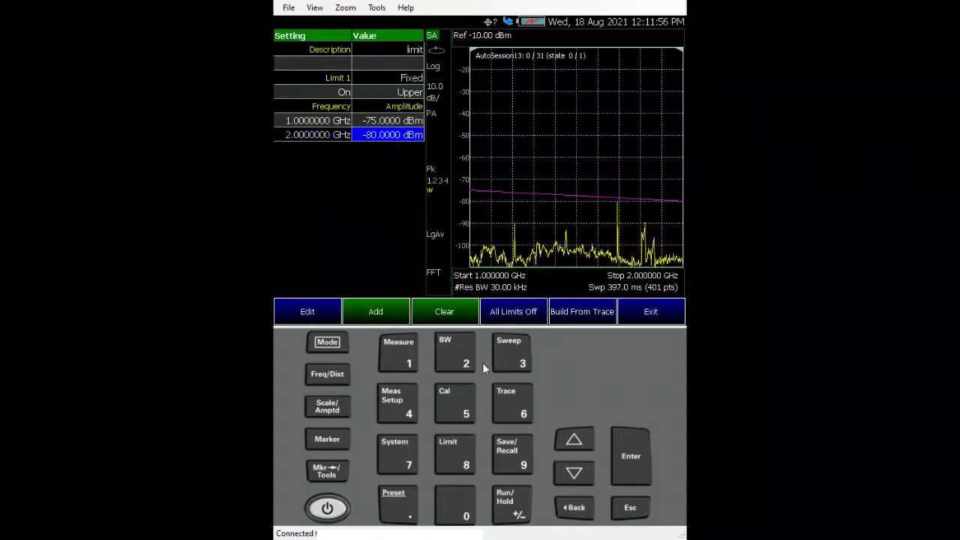
pyautogui.click(522, 510)
pyautogui.click(397, 454)
pyautogui.click(451, 399)
pyautogui.click(307, 314)
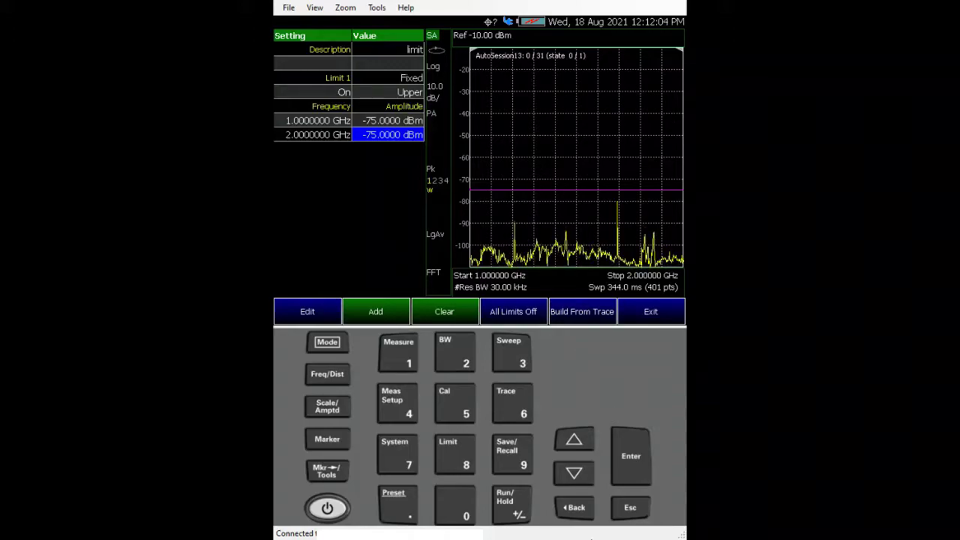
pyautogui.click(643, 305)
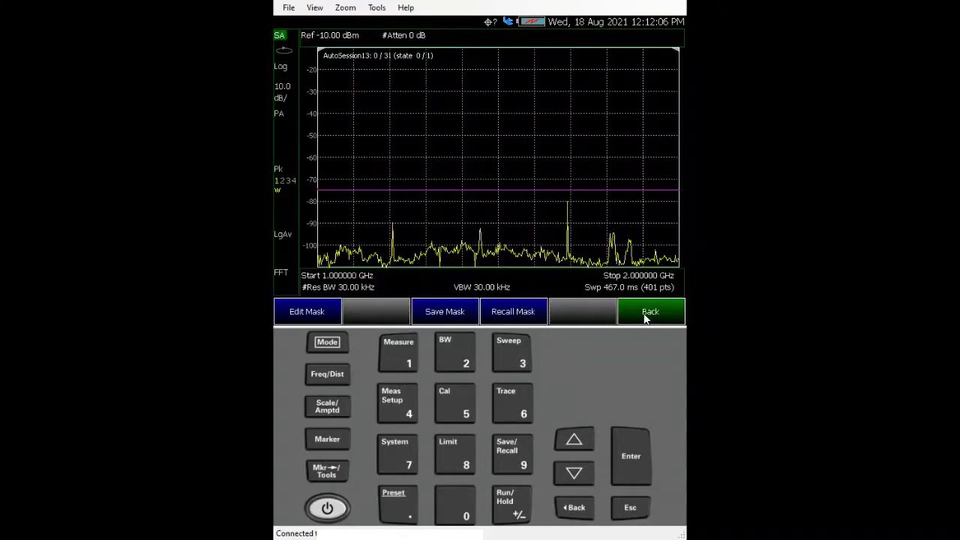
pyautogui.click(647, 314)
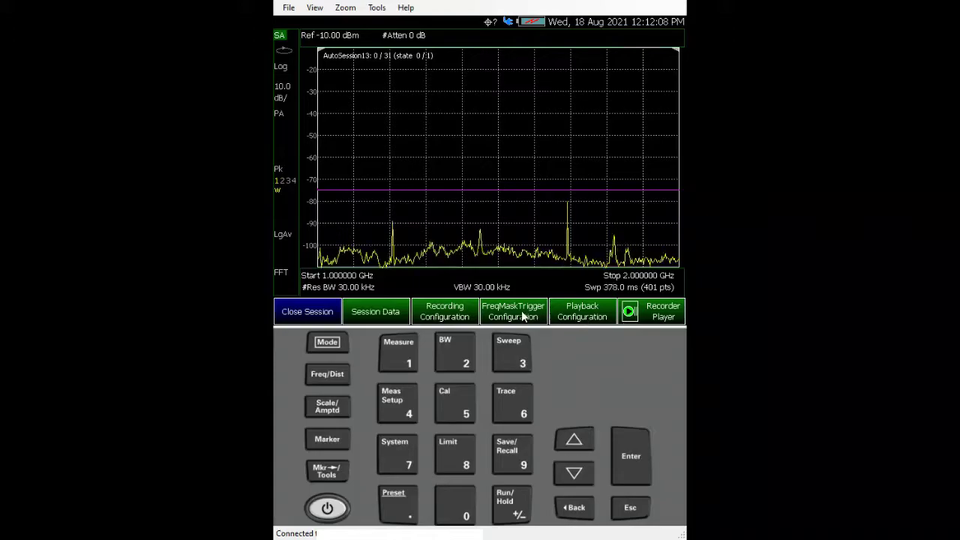
# Review the frequency-mask trigger and recording configuration settings without changing them.
pyautogui.click(632, 319)
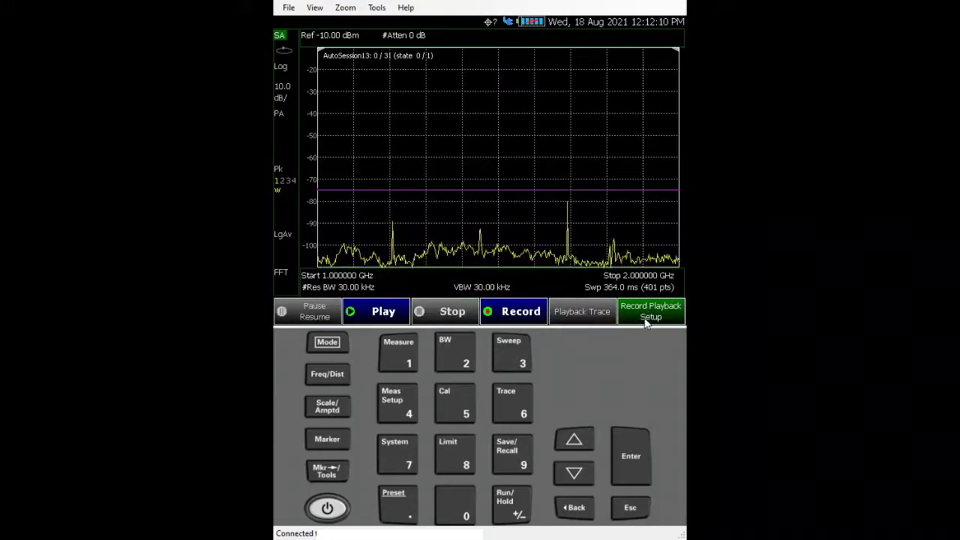
pyautogui.click(643, 318)
pyautogui.click(503, 314)
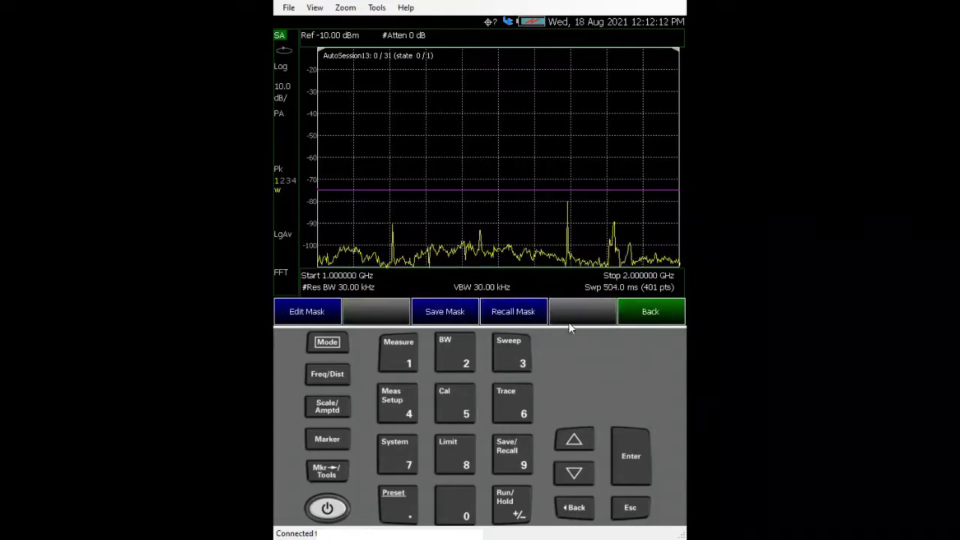
pyautogui.click(657, 315)
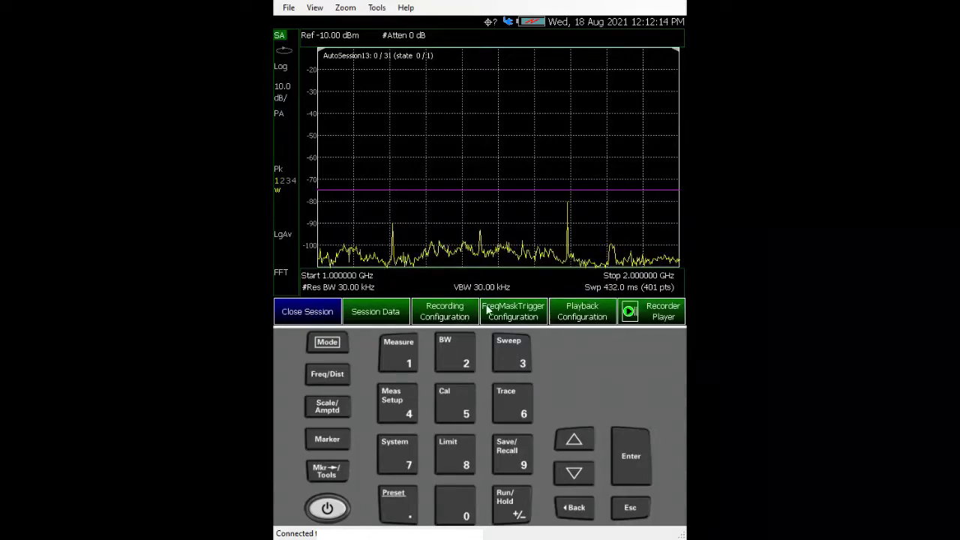
pyautogui.click(458, 319)
pyautogui.click(670, 322)
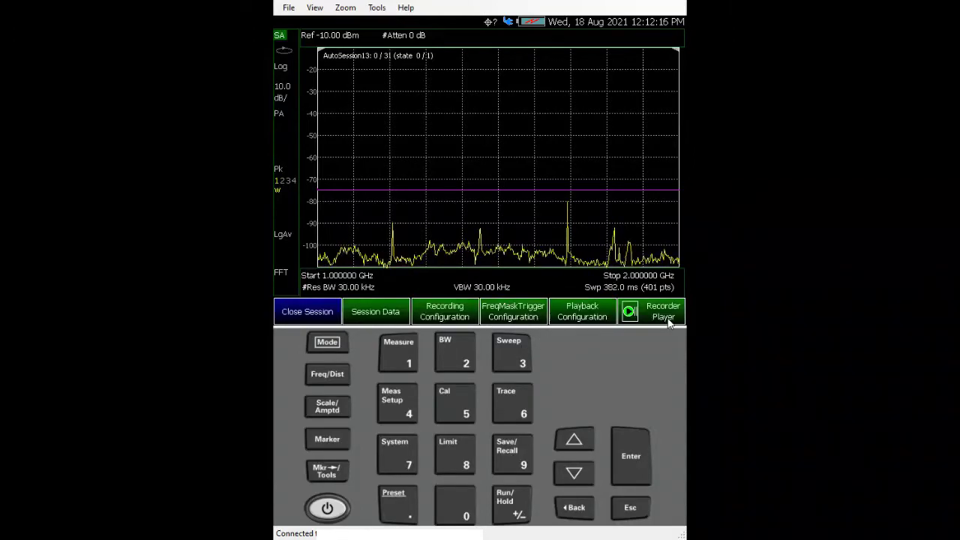
# Record against the -75 dBm mask until AutoSession13 holds 64 states, then stop.
pyautogui.click(661, 318)
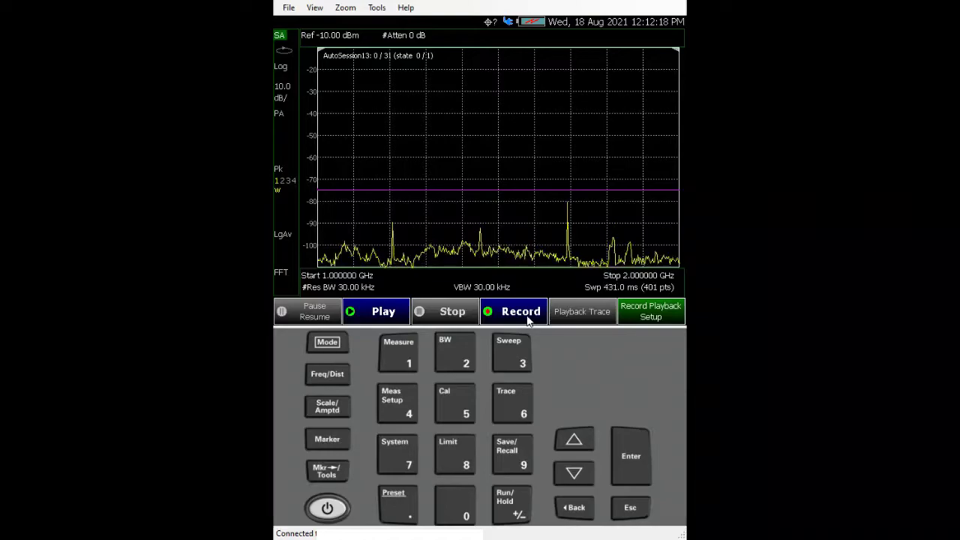
pyautogui.click(528, 321)
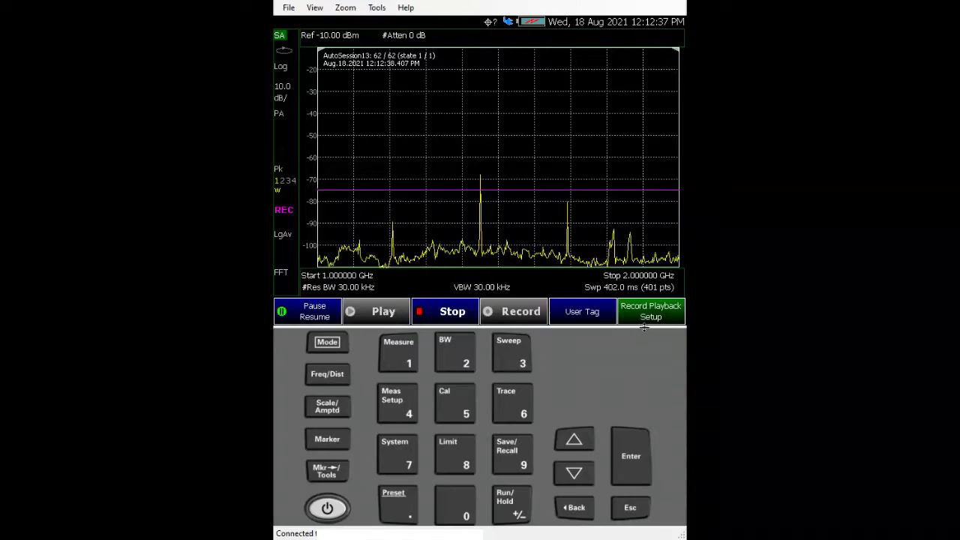
pyautogui.click(452, 312)
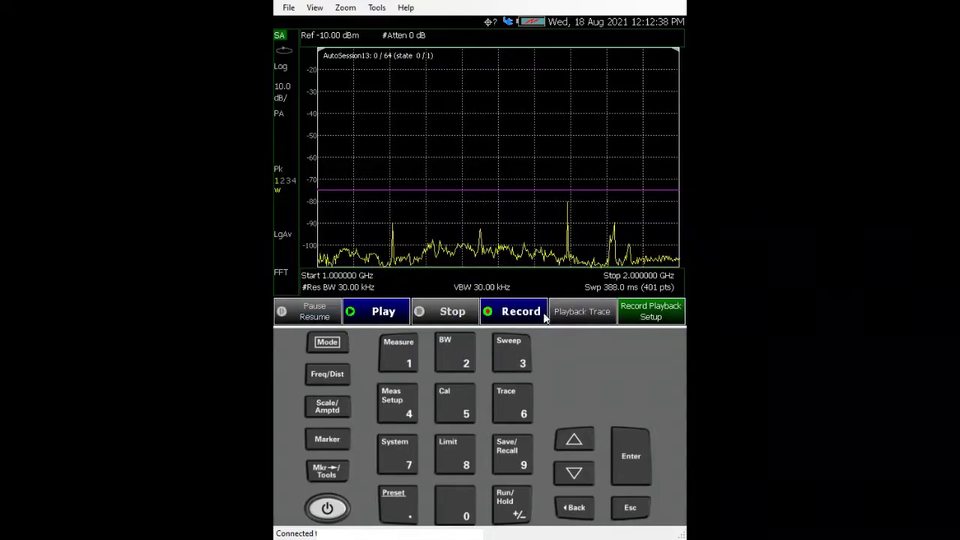
# Set the recording segment count to 2 in the recording configuration.
pyautogui.click(650, 321)
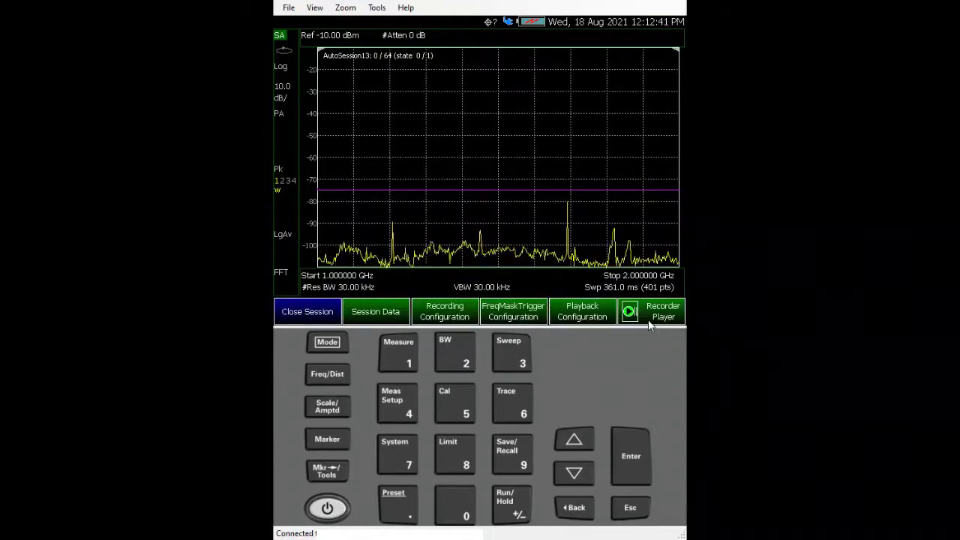
pyautogui.click(460, 319)
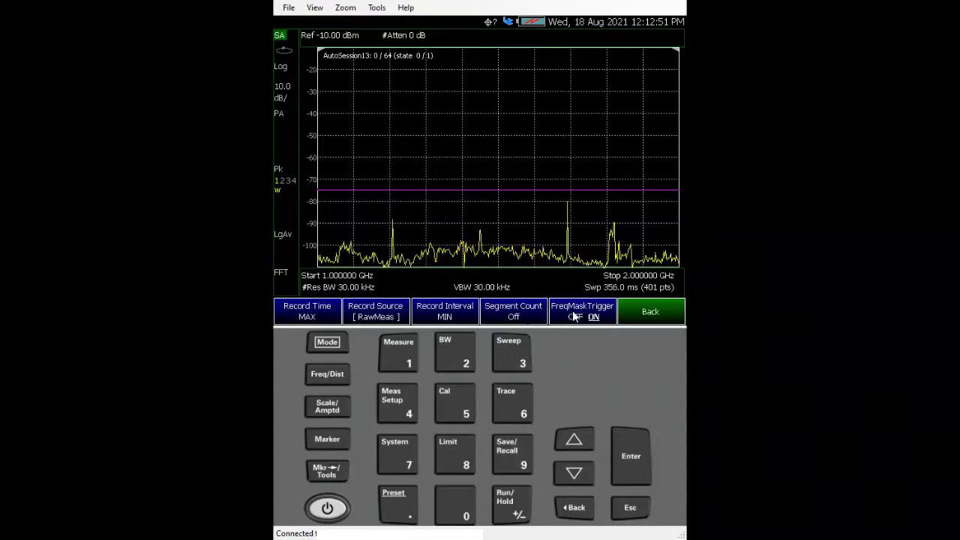
pyautogui.click(518, 312)
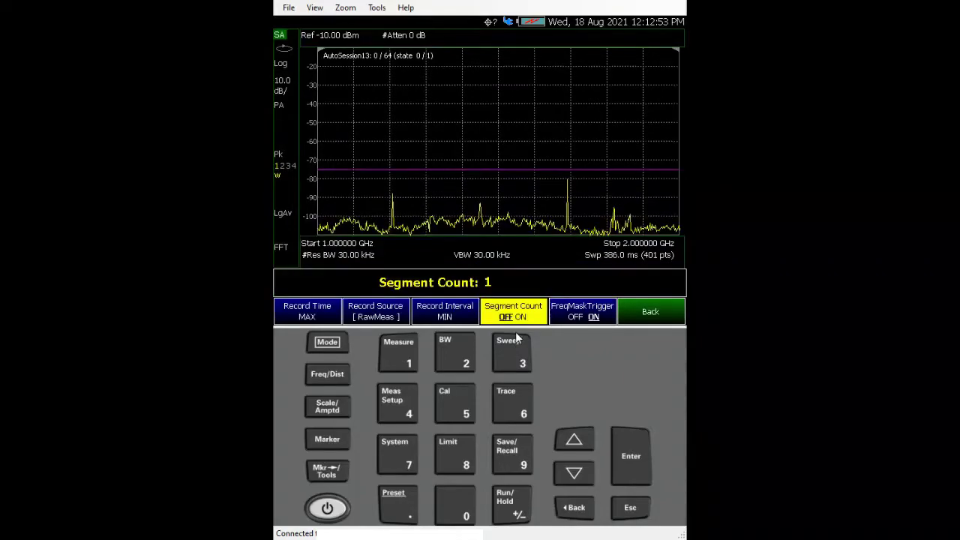
pyautogui.click(468, 358)
pyautogui.press('Return')
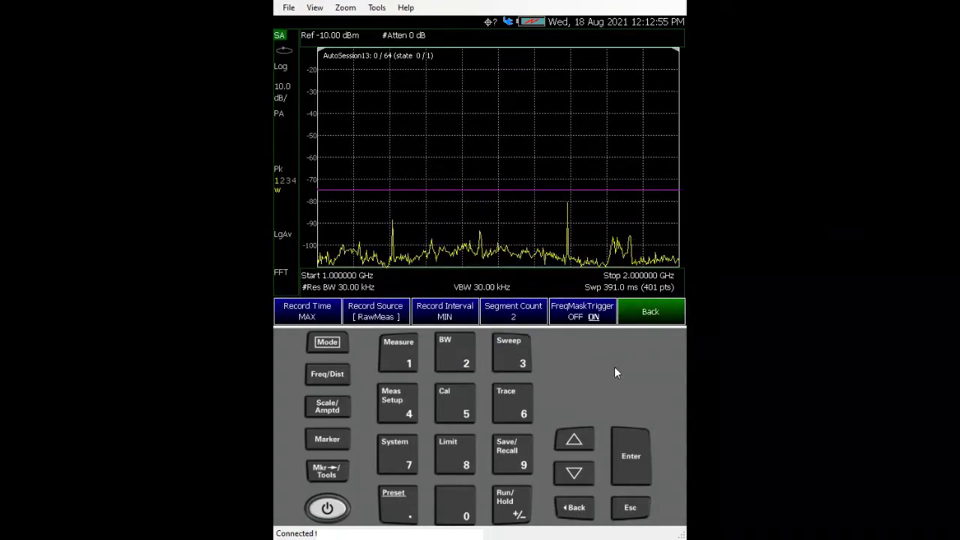
# Start another recording pass into AutoSession13 from the recorder controls.
pyautogui.click(651, 312)
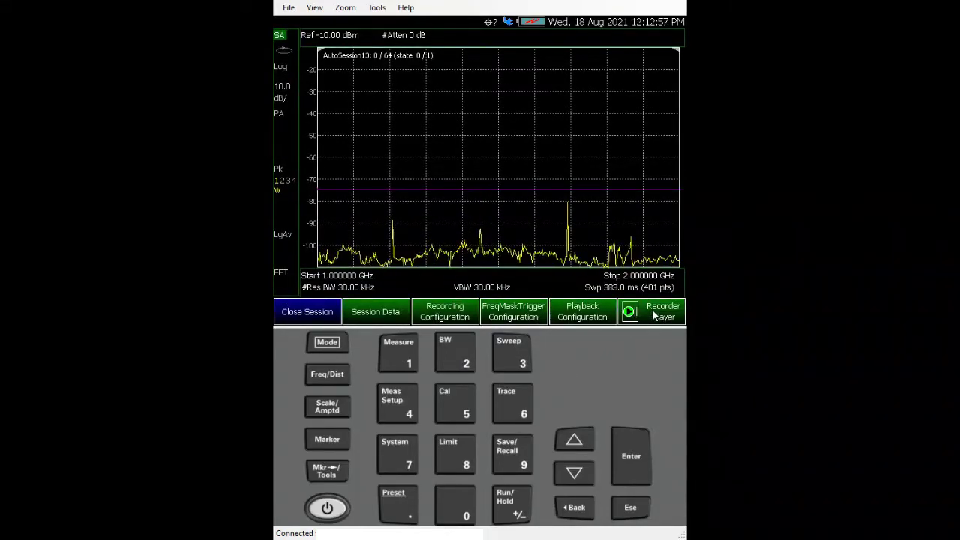
pyautogui.click(652, 311)
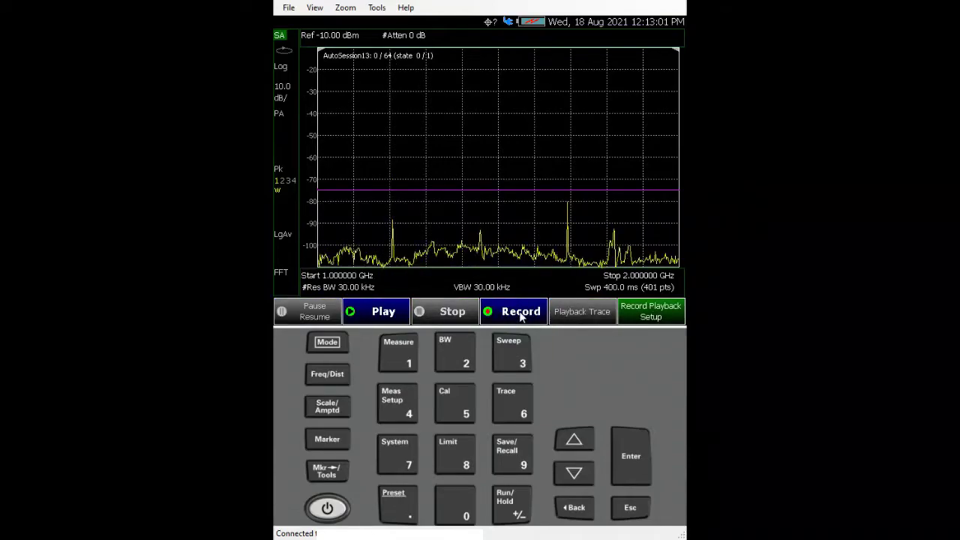
pyautogui.click(501, 309)
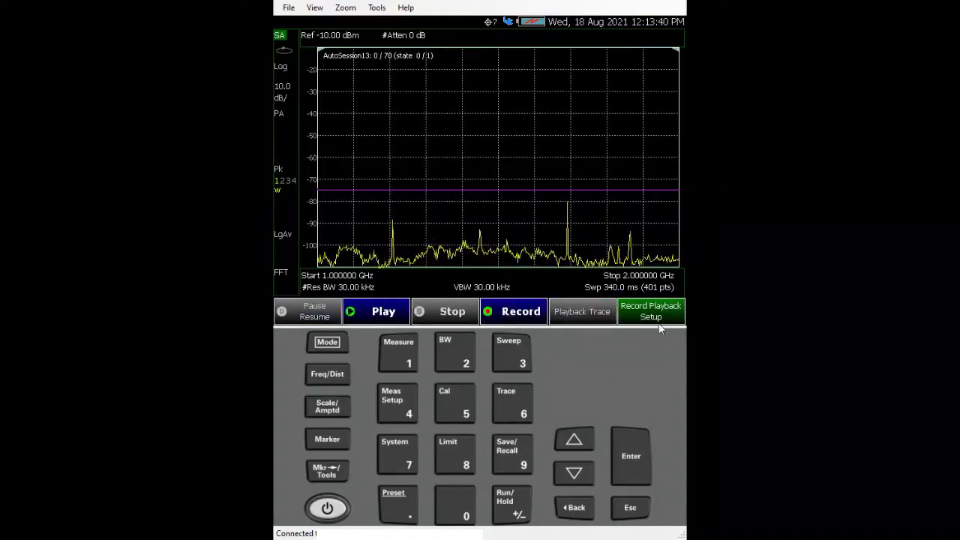
# Set the recording configuration's record interval to 5 s.
pyautogui.click(660, 320)
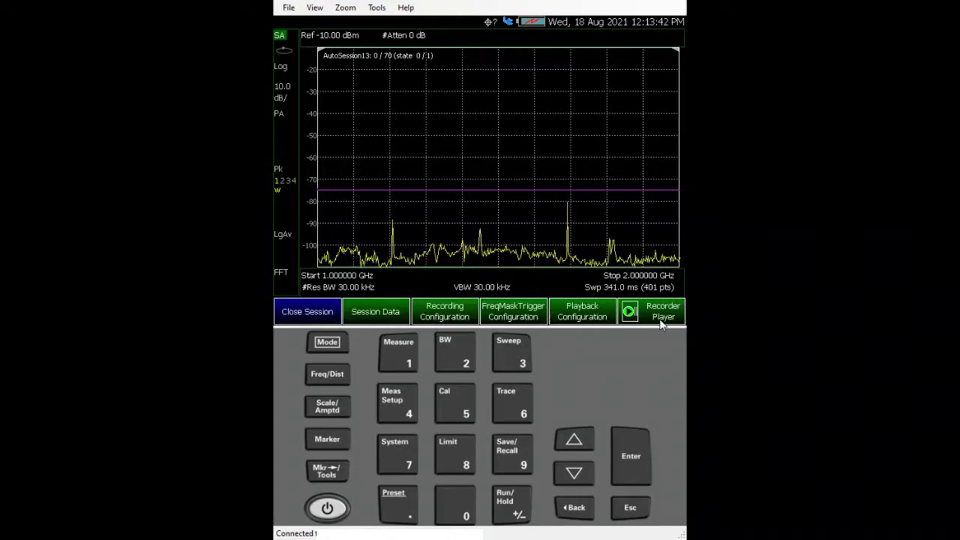
pyautogui.click(442, 318)
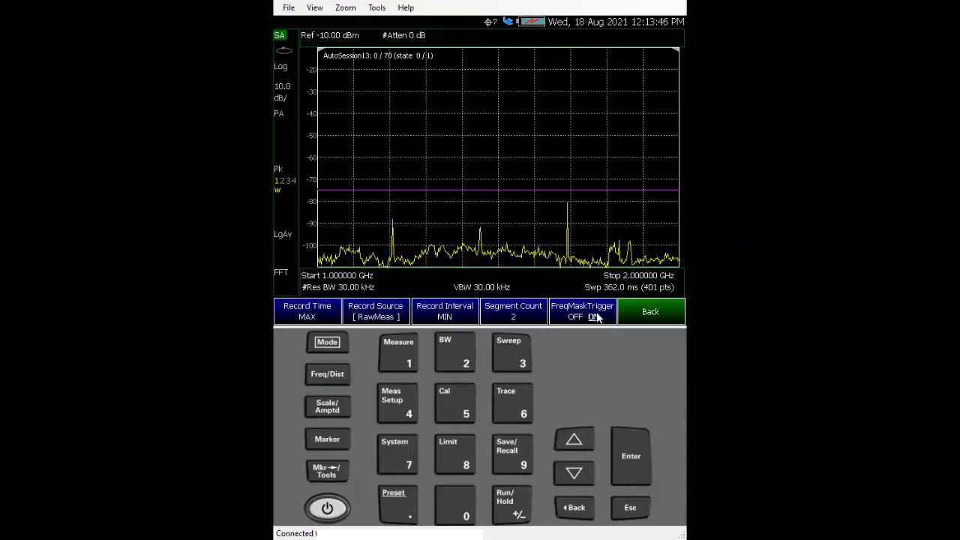
pyautogui.click(459, 314)
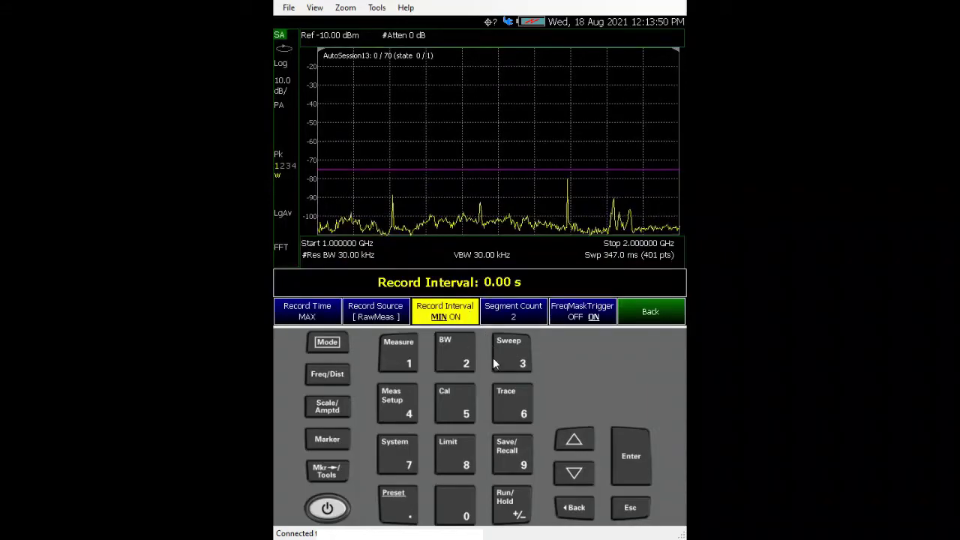
pyautogui.click(450, 390)
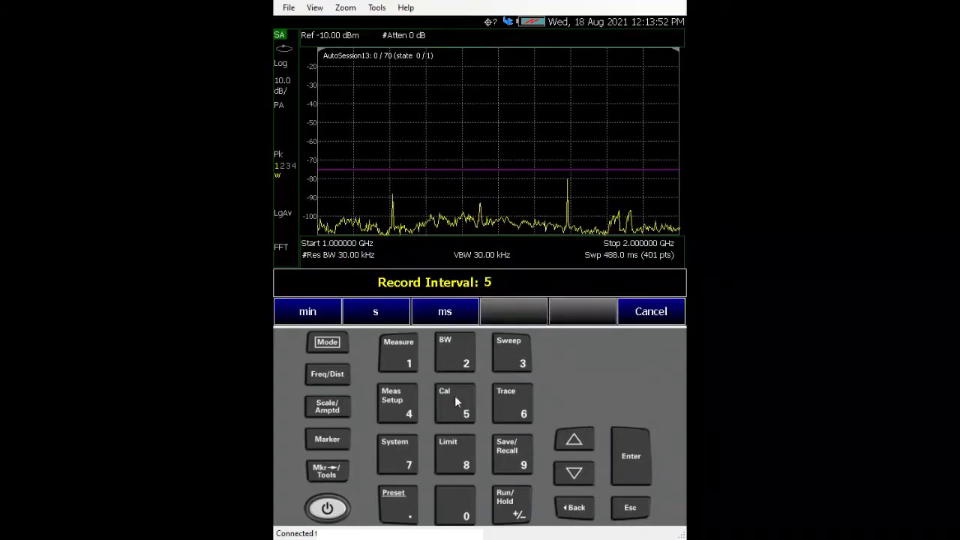
pyautogui.click(383, 313)
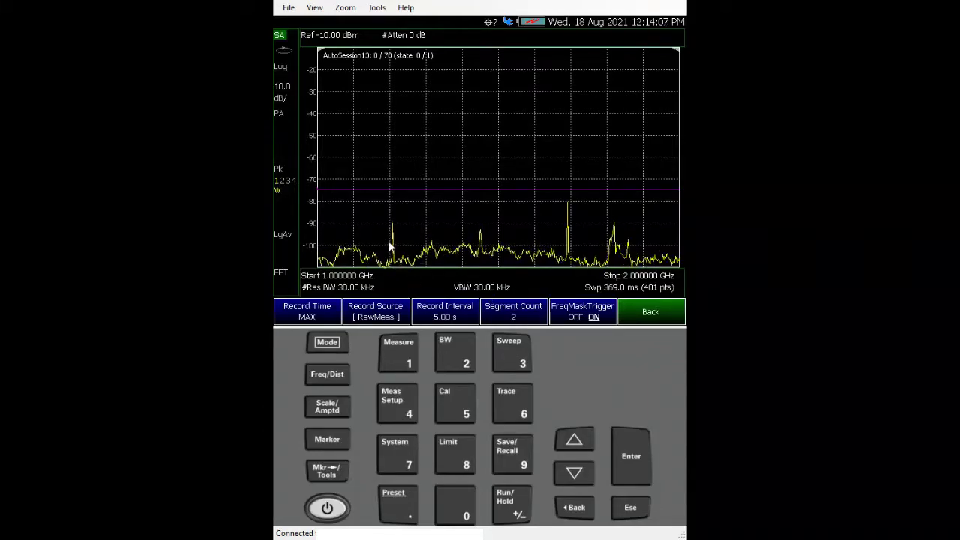
# Start recording at the 5-second interval and show the Measure softkeys while it runs.
pyautogui.click(664, 312)
pyautogui.click(660, 319)
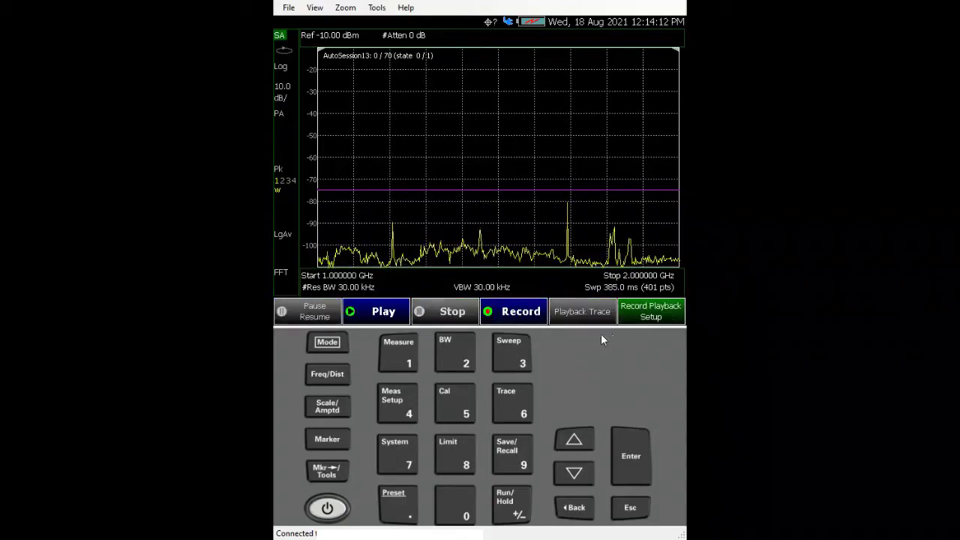
pyautogui.click(519, 313)
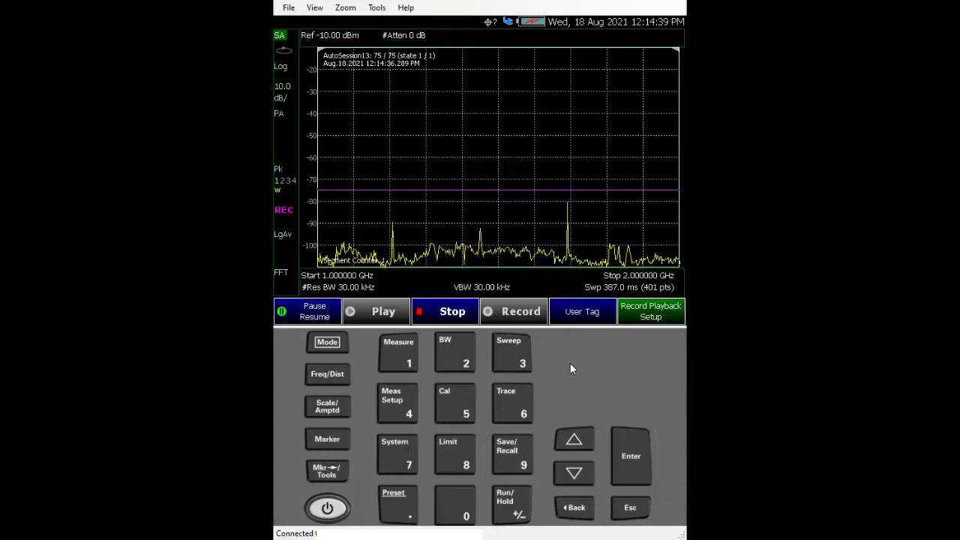
pyautogui.click(409, 364)
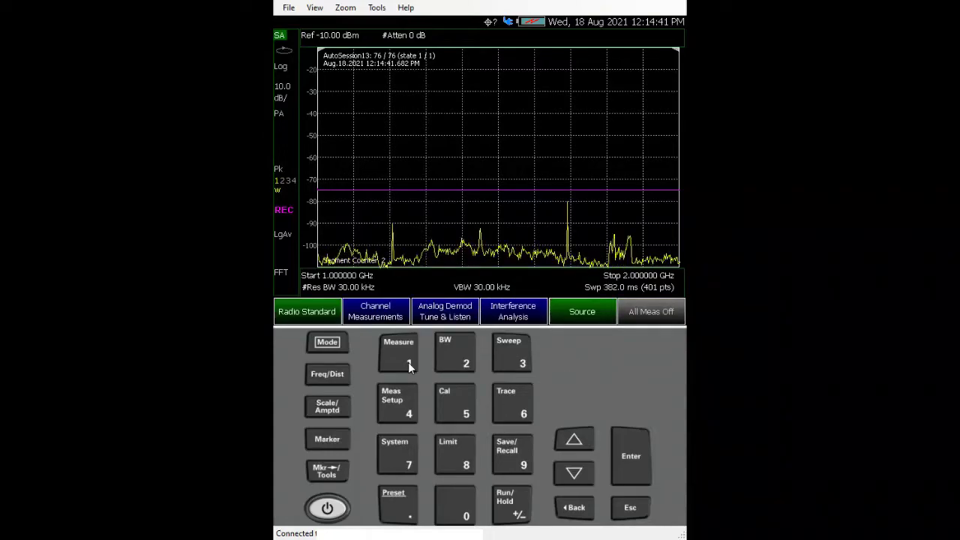
# Set the tracking source CW frequency to 1.5 GHz.
pyautogui.click(585, 324)
pyautogui.click(587, 323)
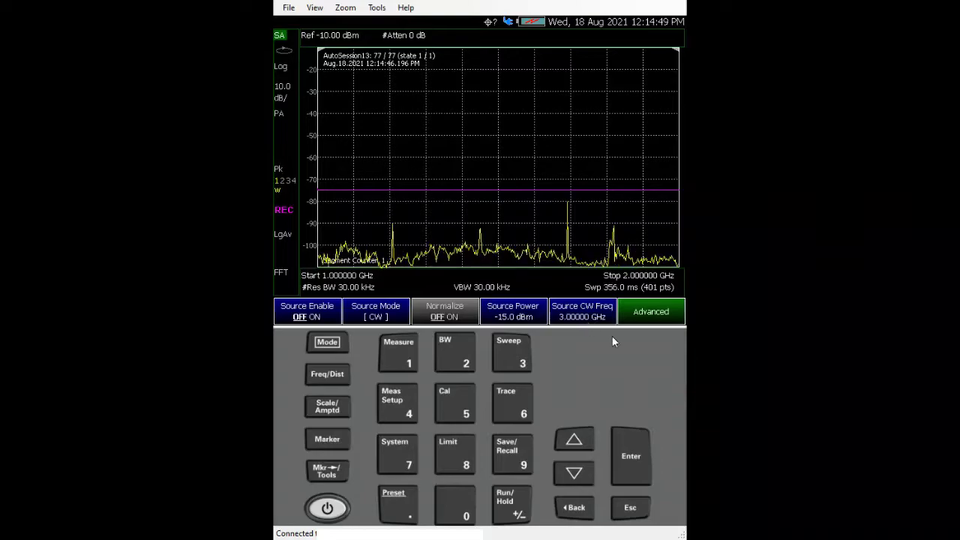
pyautogui.click(406, 362)
pyautogui.click(409, 512)
pyautogui.click(458, 409)
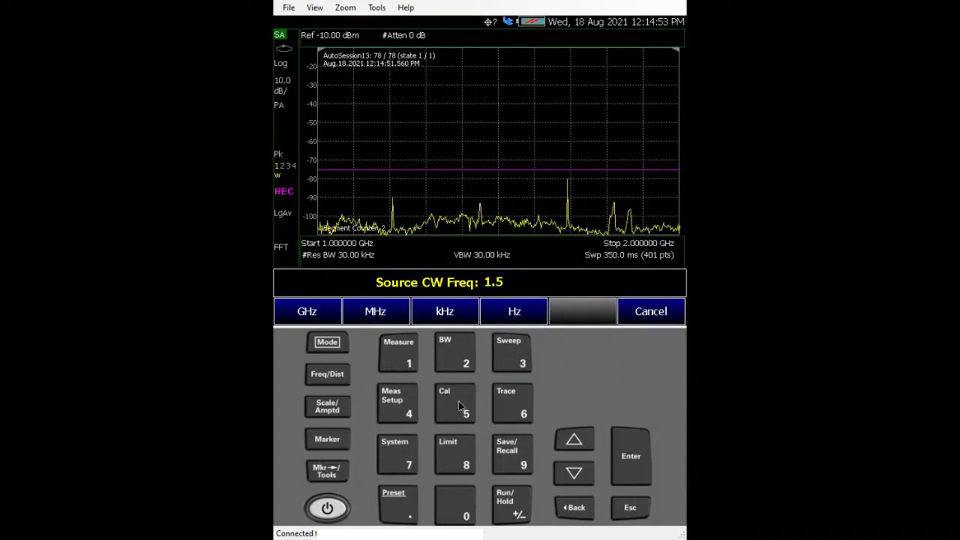
pyautogui.click(316, 315)
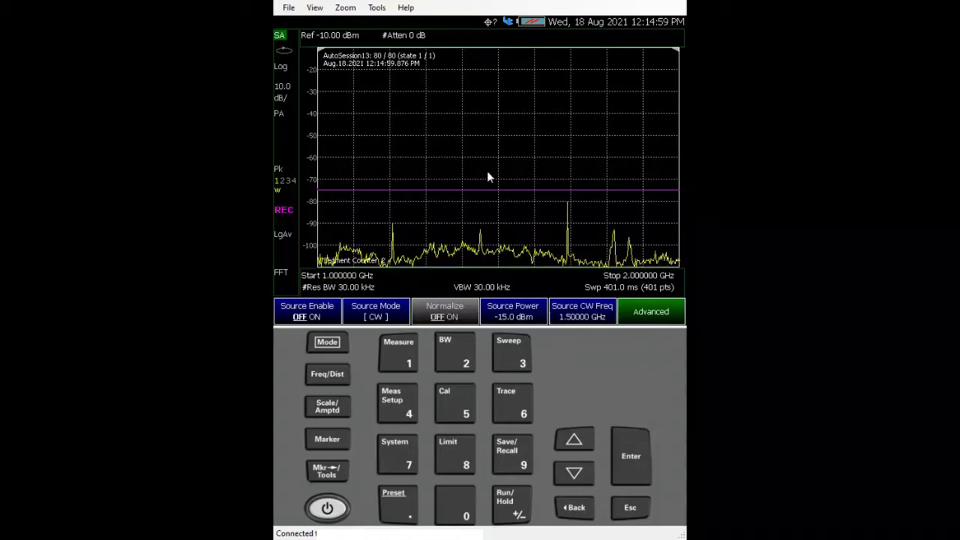
# Switch the -15 dBm source output on, then back off.
pyautogui.click(300, 317)
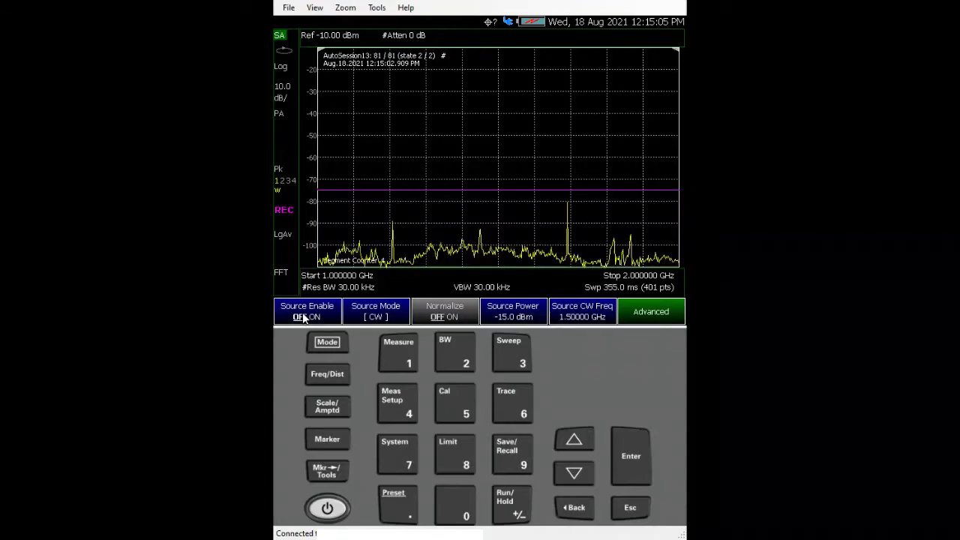
pyautogui.click(304, 317)
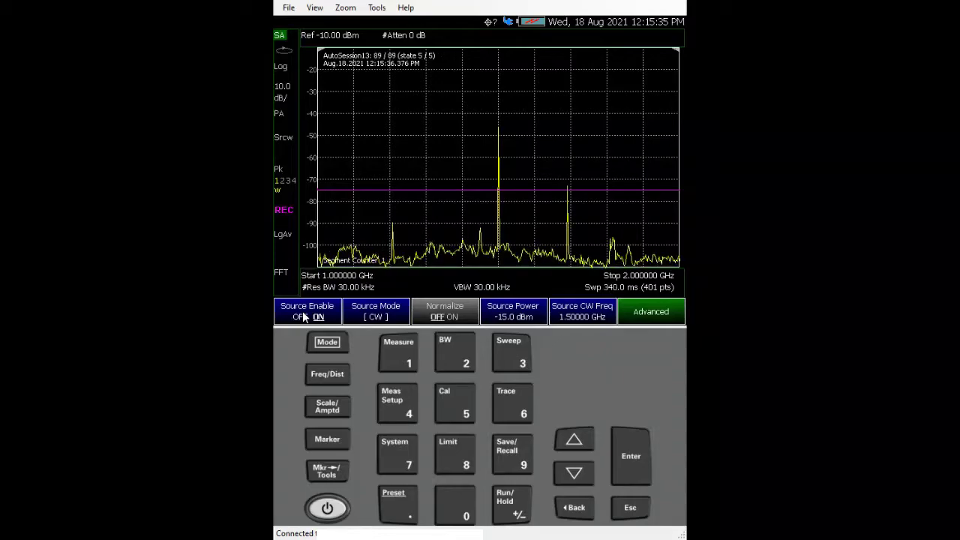
pyautogui.click(303, 315)
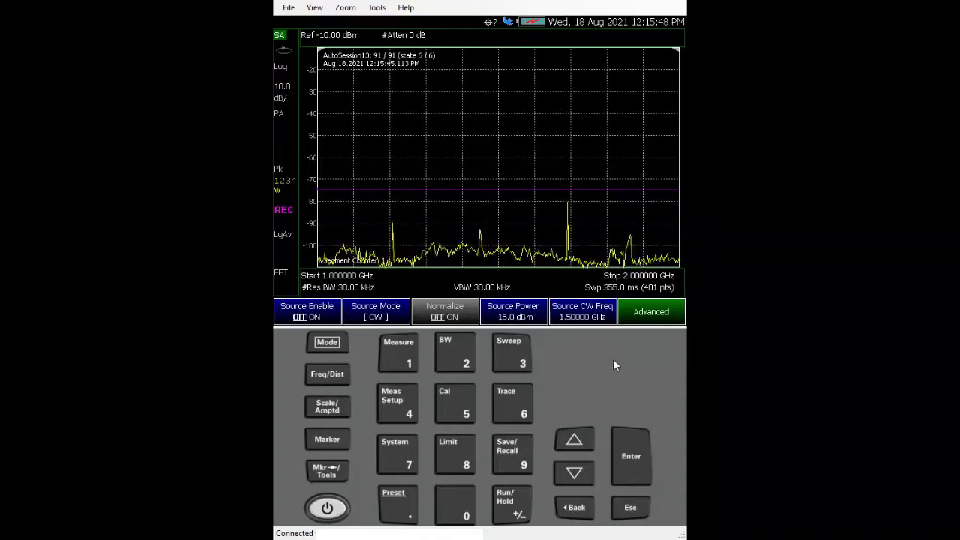
# Stop the AutoSession13 recording at 92 states and open its recording configuration.
pyautogui.click(576, 507)
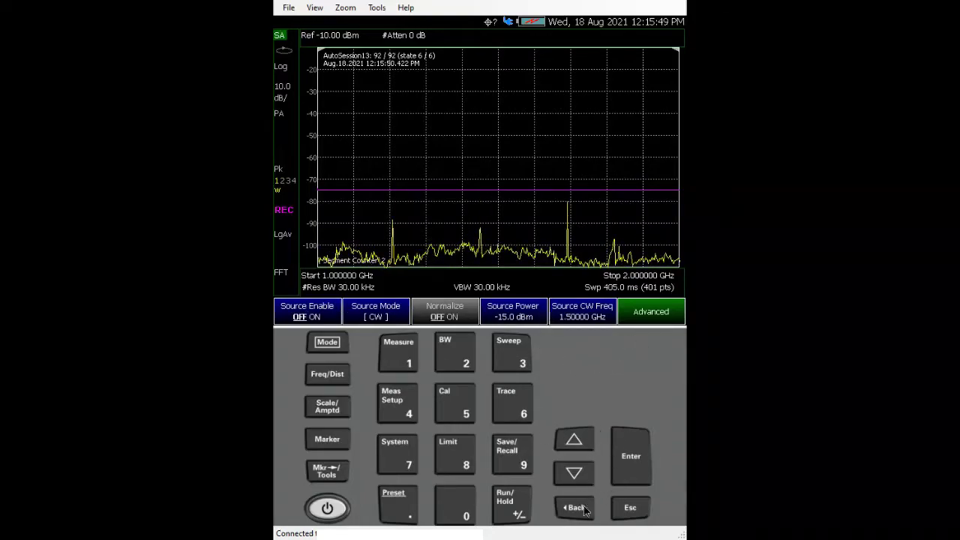
pyautogui.click(513, 404)
pyautogui.click(664, 313)
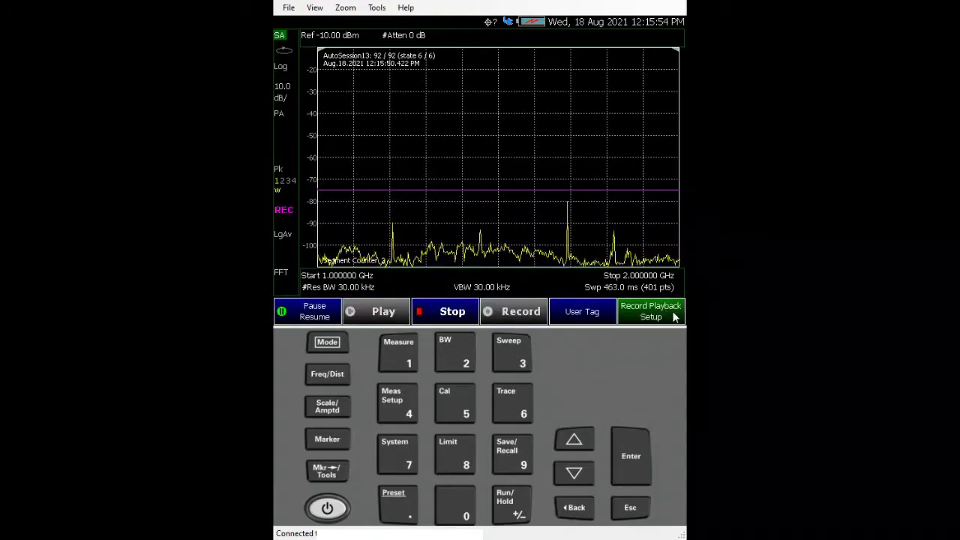
pyautogui.click(663, 314)
pyautogui.click(663, 314)
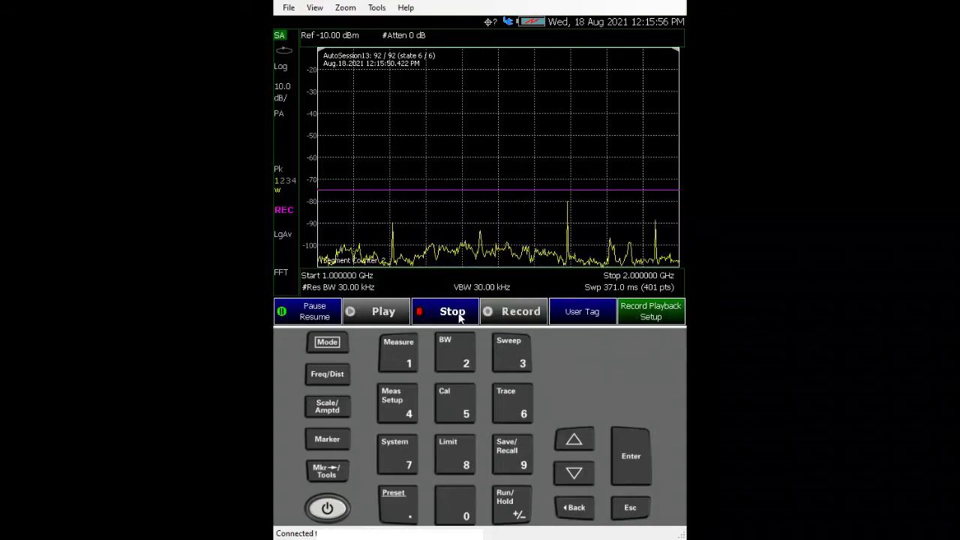
pyautogui.click(682, 304)
pyautogui.click(467, 315)
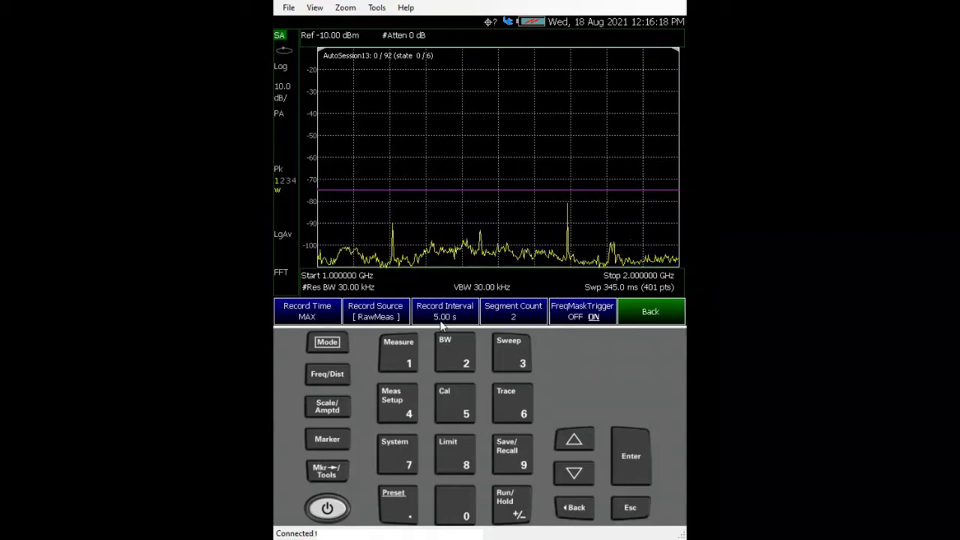
# Go back from the recording configuration to the Record Playback Setup menu.
pyautogui.click(647, 314)
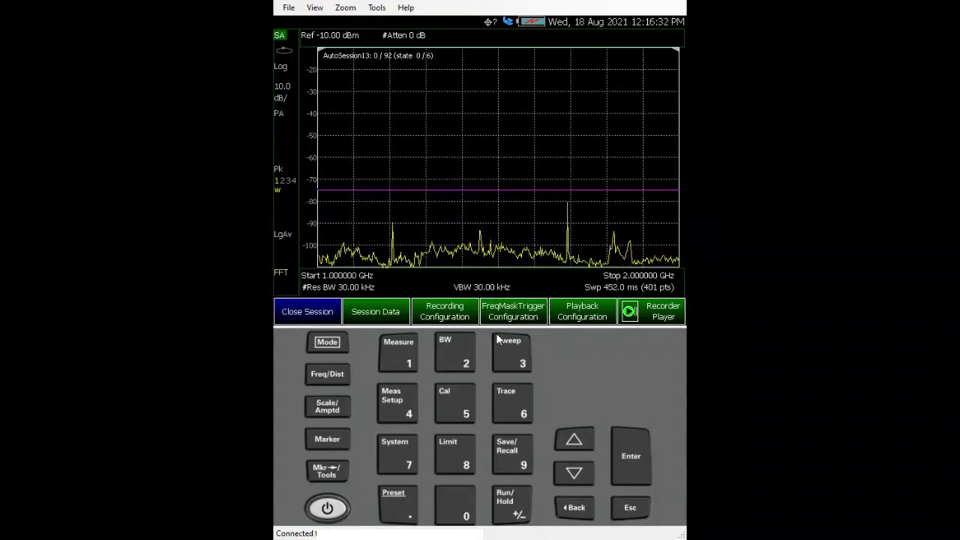
# Close the current session and recall the saved AutoSession13.
pyautogui.click(321, 315)
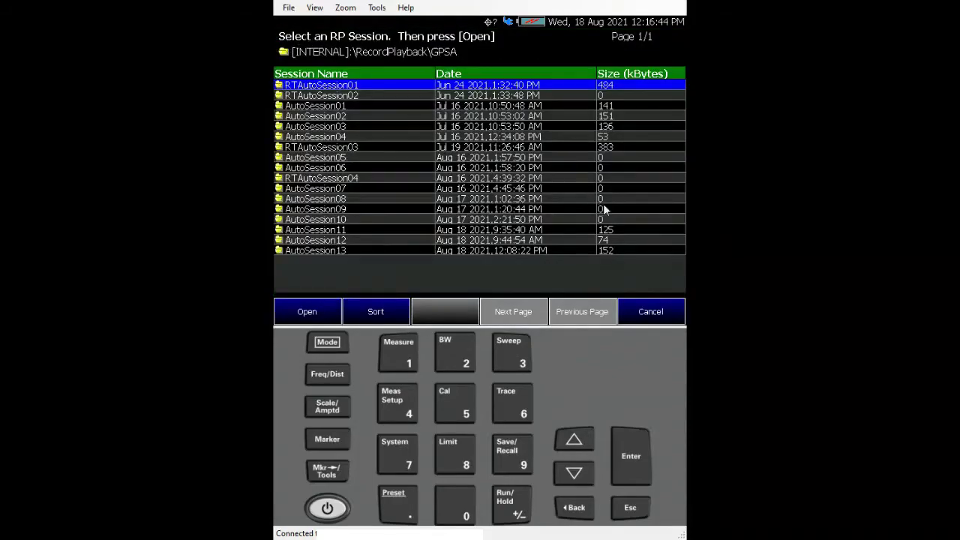
pyautogui.click(347, 252)
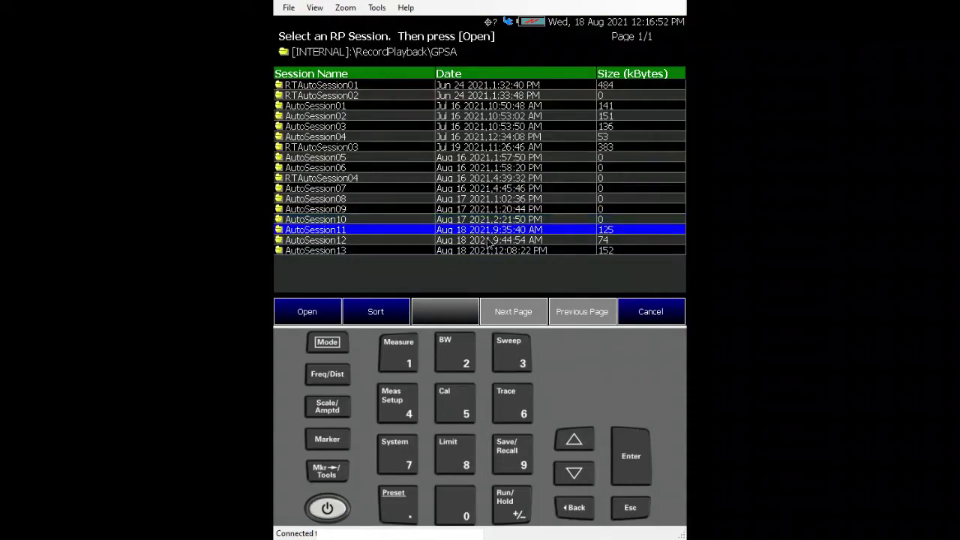
pyautogui.click(490, 240)
pyautogui.click(484, 249)
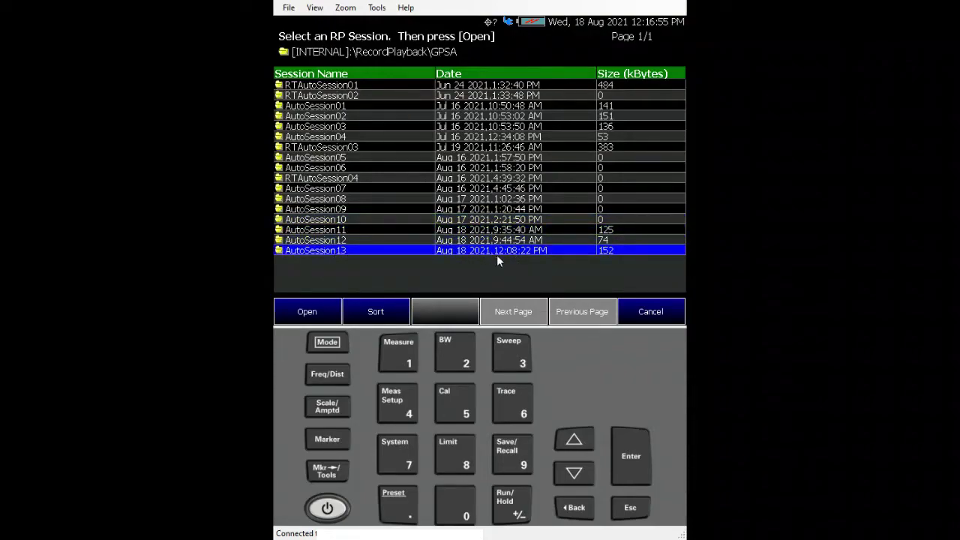
pyautogui.click(315, 318)
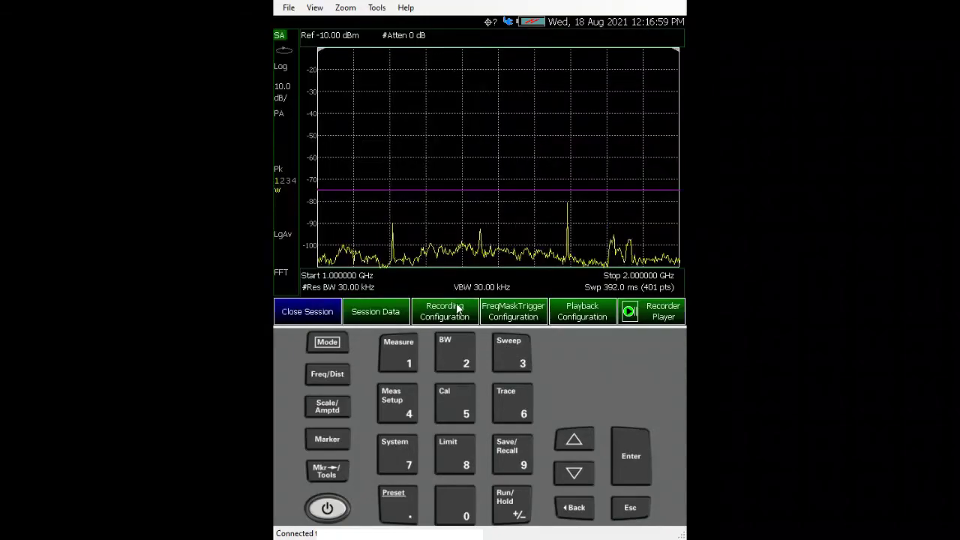
pyautogui.click(658, 316)
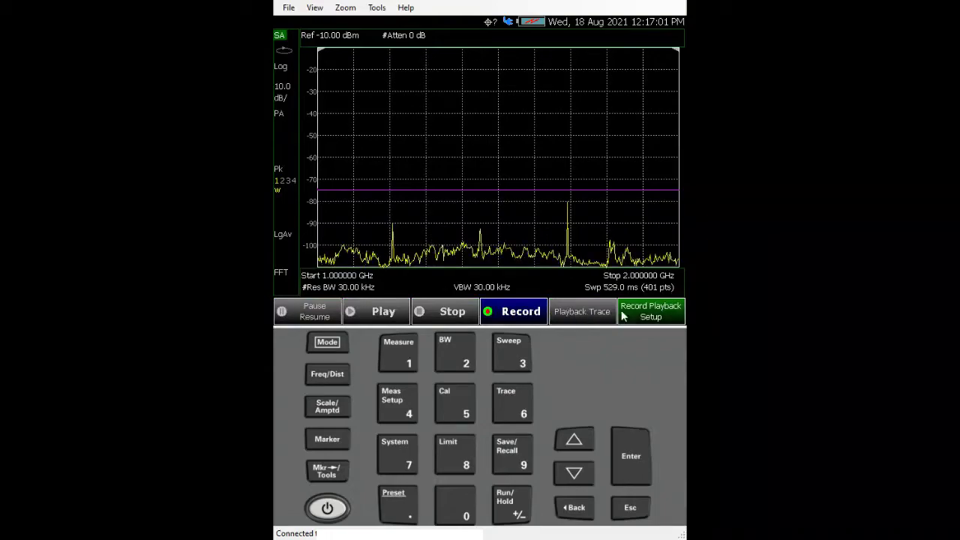
# Close and reload AutoSession13, leaving it at state 0 of 93 with playback controls.
pyautogui.click(642, 309)
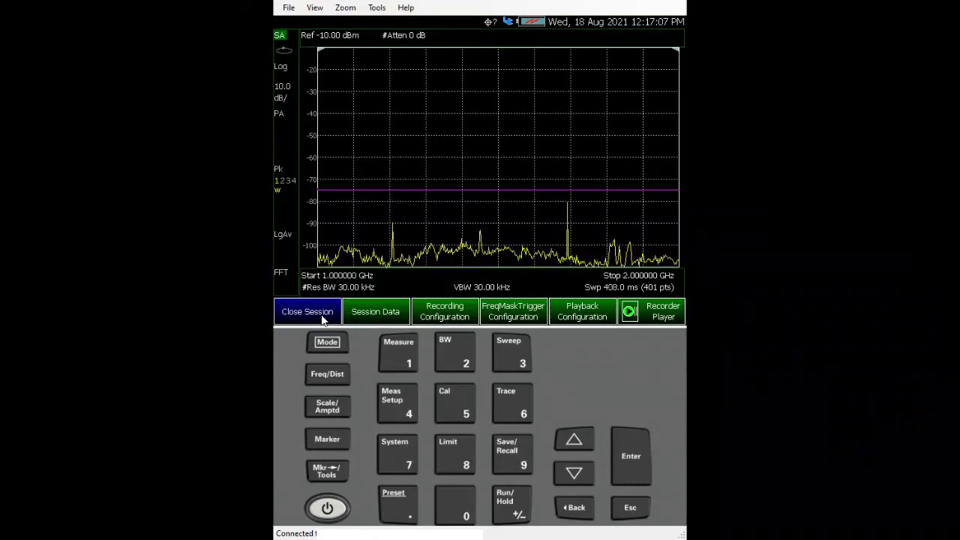
pyautogui.click(389, 321)
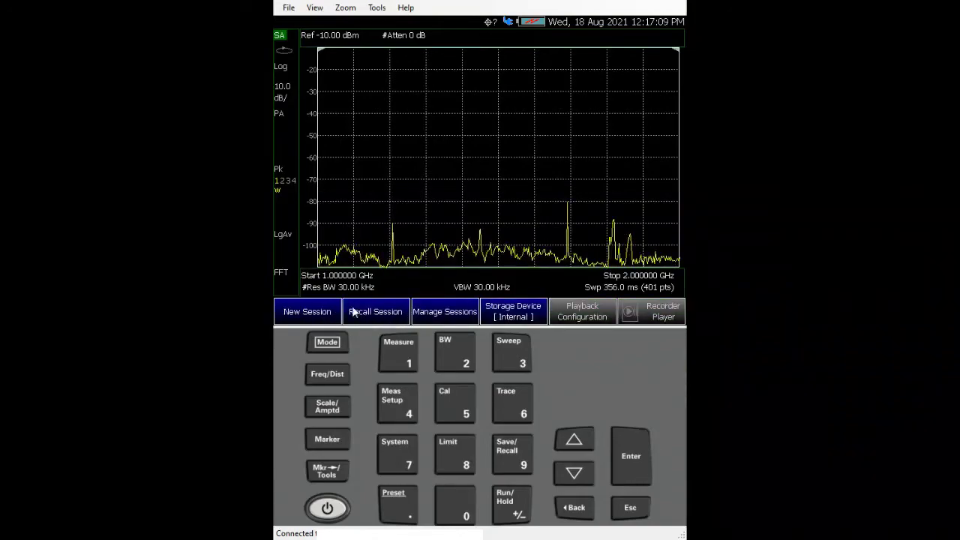
pyautogui.click(391, 303)
pyautogui.click(328, 250)
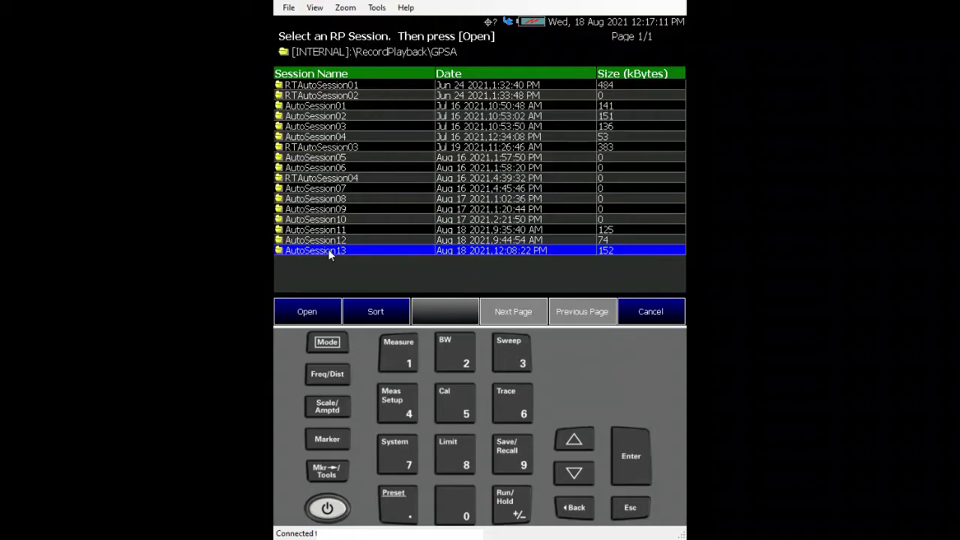
pyautogui.click(321, 306)
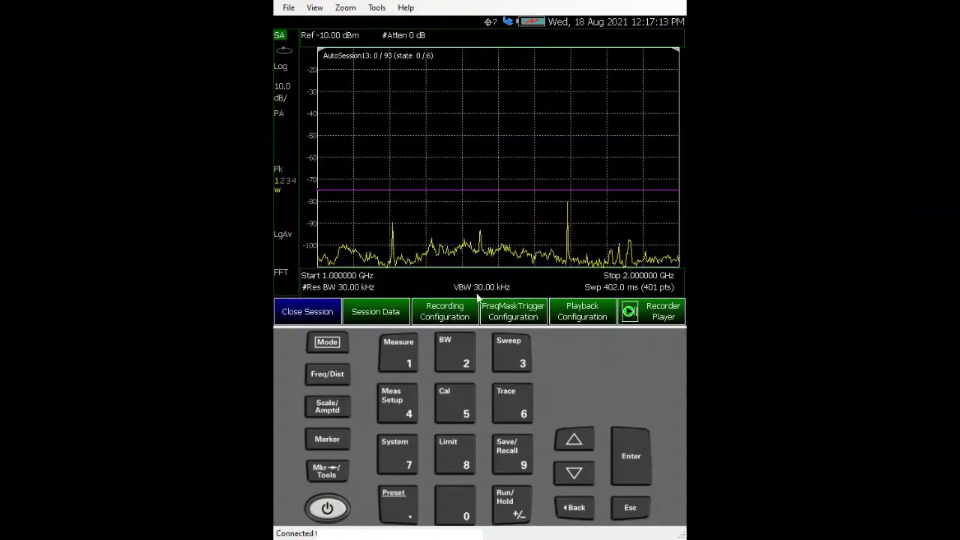
pyautogui.click(642, 310)
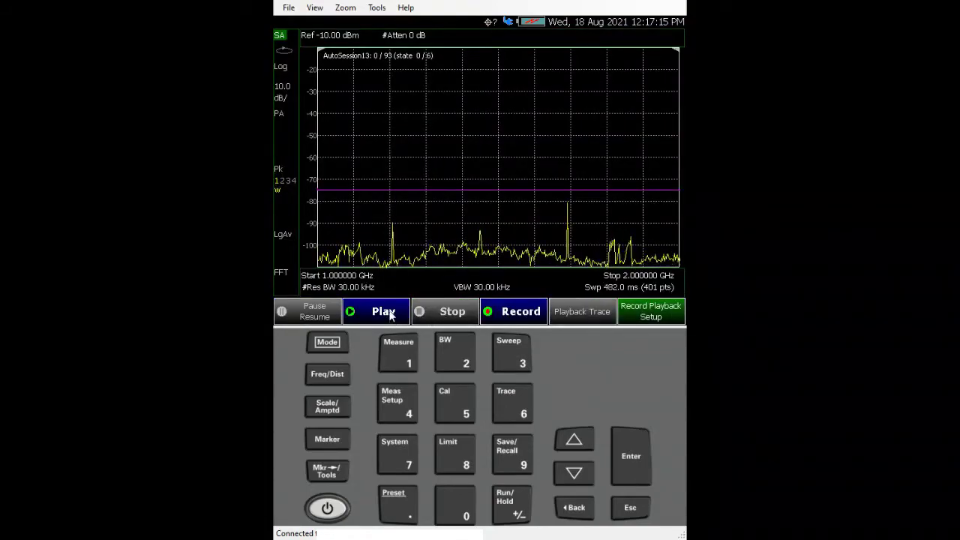
# Play AutoSession13, step backward through its recorded traces, and stop back at state 0.
pyautogui.click(390, 316)
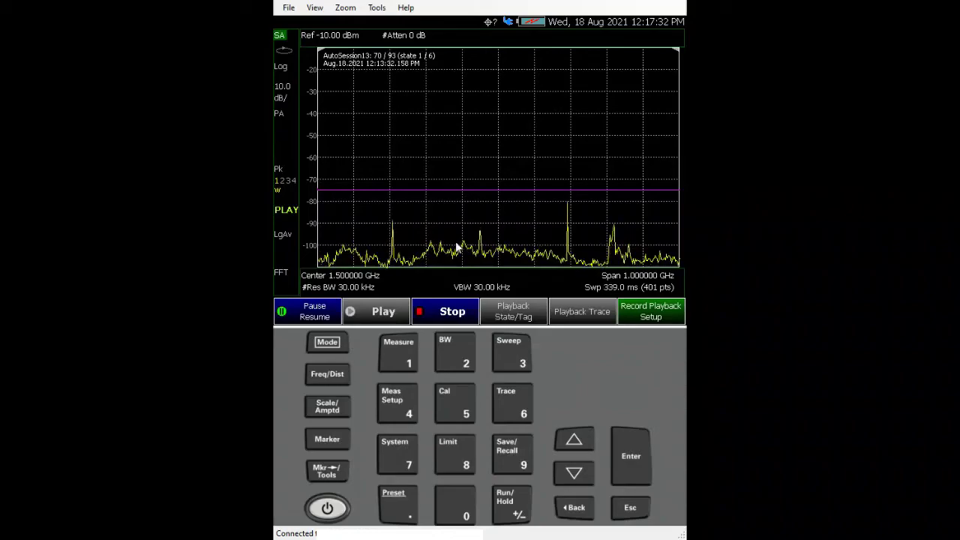
pyautogui.click(448, 317)
pyautogui.click(379, 315)
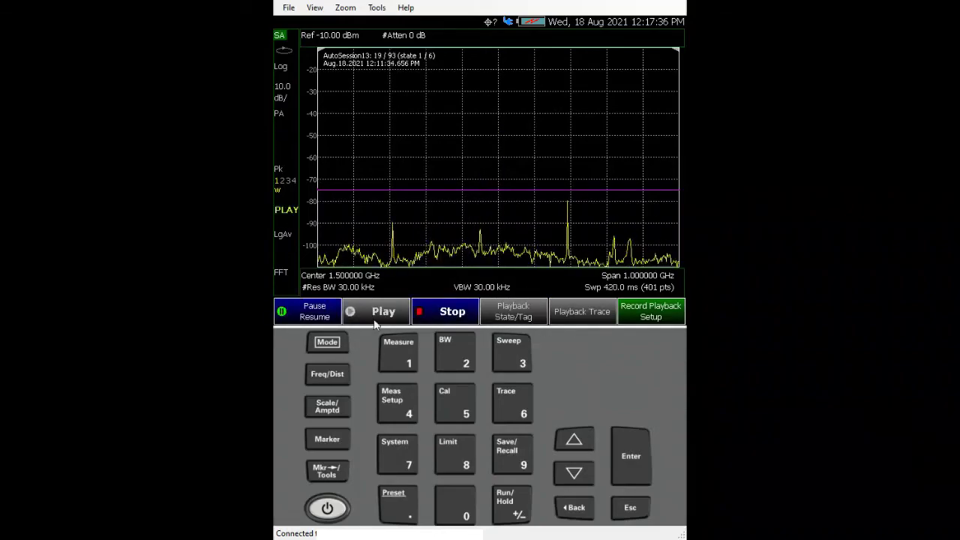
pyautogui.click(318, 313)
pyautogui.click(582, 312)
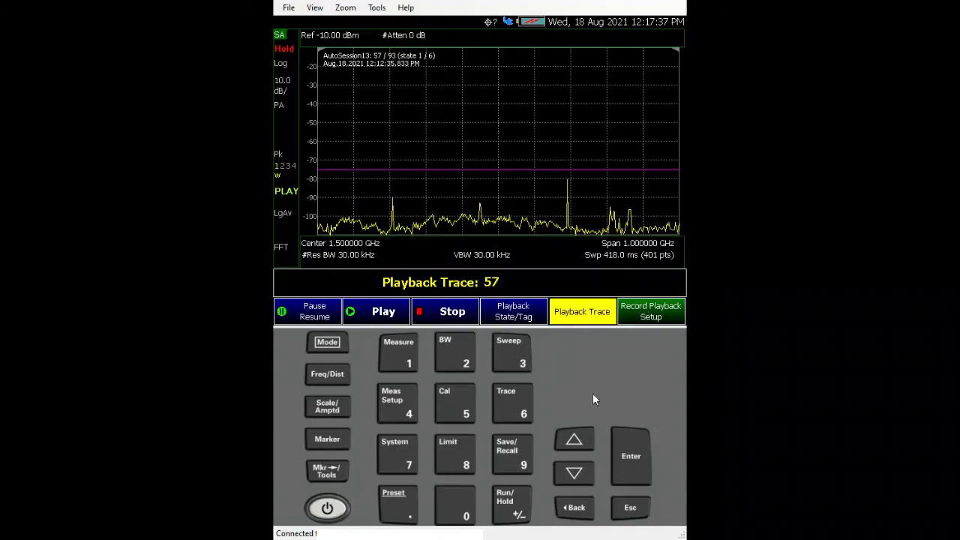
pyautogui.click(580, 472)
pyautogui.moveTo(579, 472); pyautogui.dragTo(579, 473)
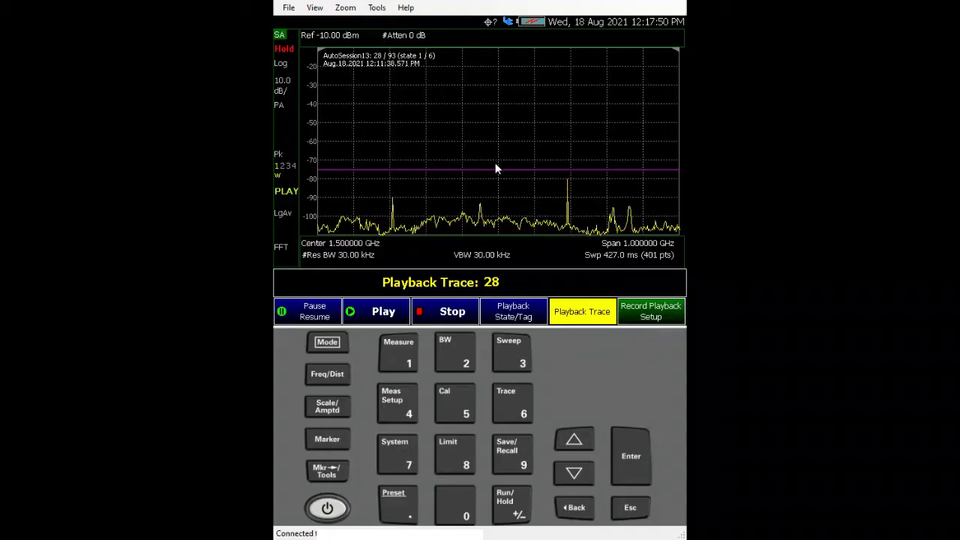
pyautogui.click(447, 314)
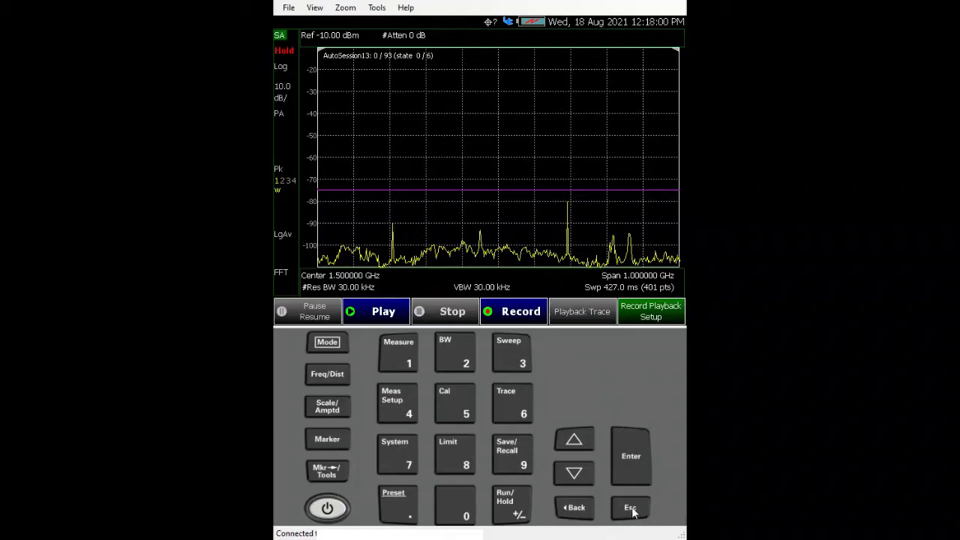
# Show the GNSS (GPS+) status view from System Configuration.
pyautogui.click(399, 454)
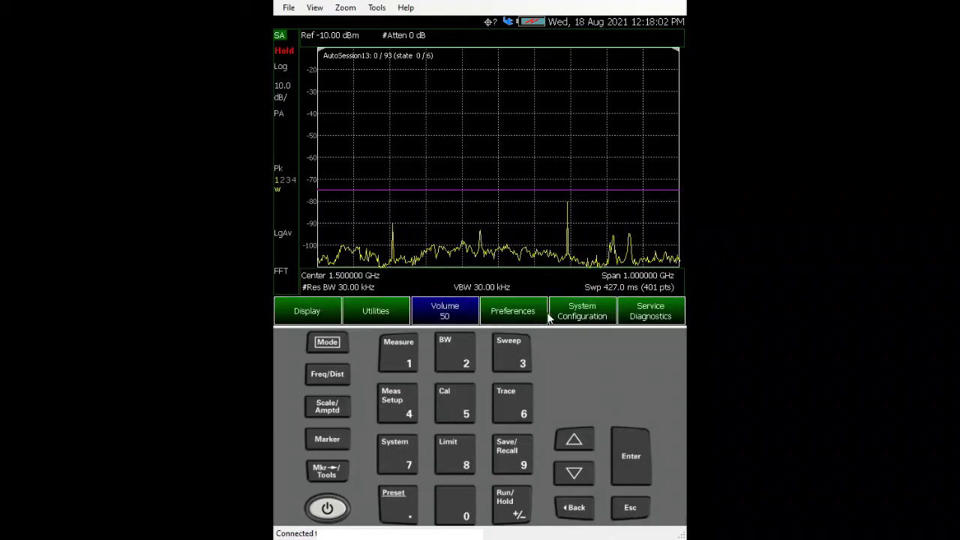
pyautogui.click(580, 316)
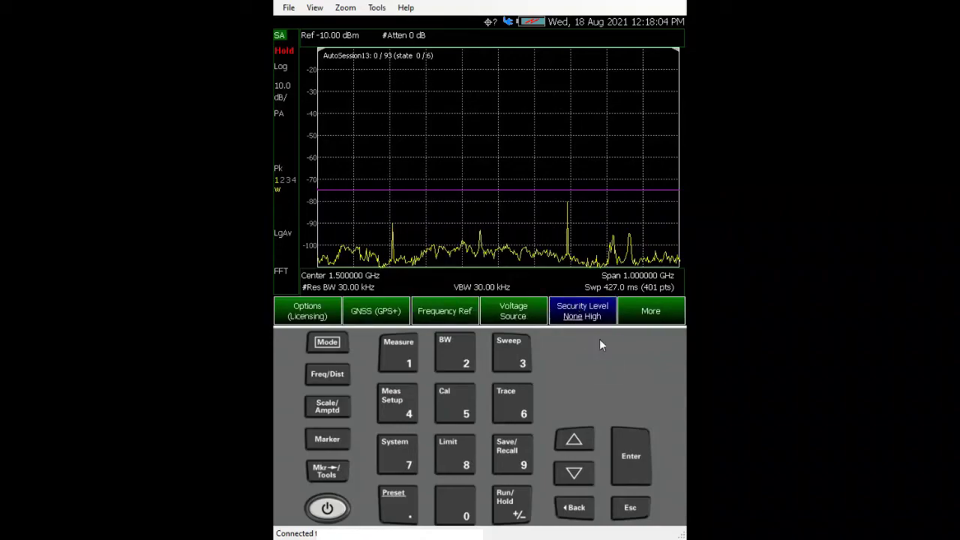
pyautogui.click(392, 314)
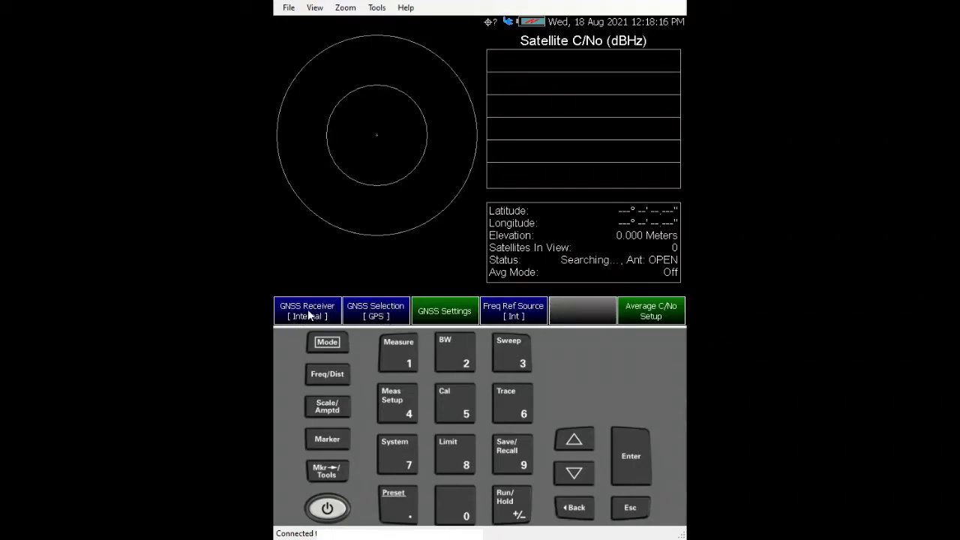
# Turn the GNSS status display off in GNSS Settings.
pyautogui.click(452, 316)
pyautogui.click(371, 318)
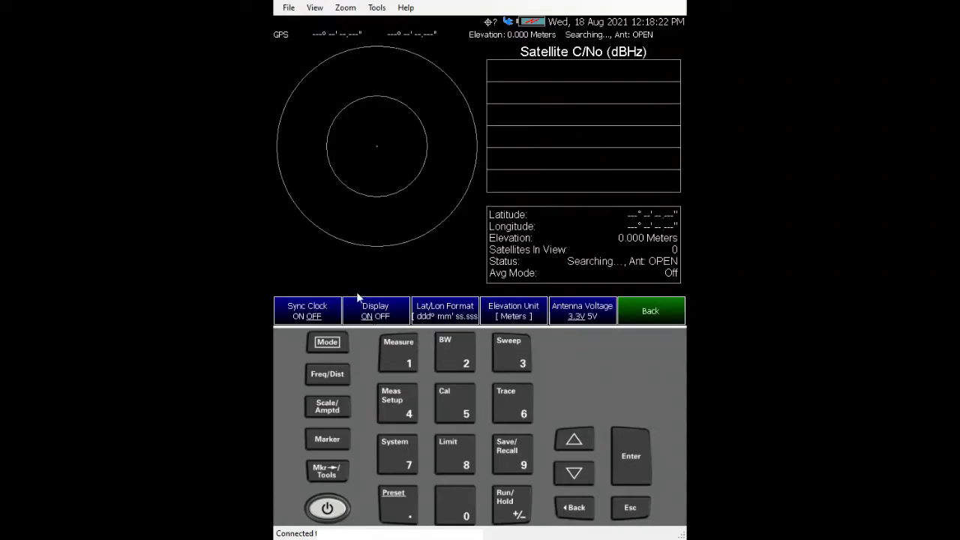
pyautogui.click(390, 316)
pyautogui.click(384, 321)
pyautogui.click(389, 315)
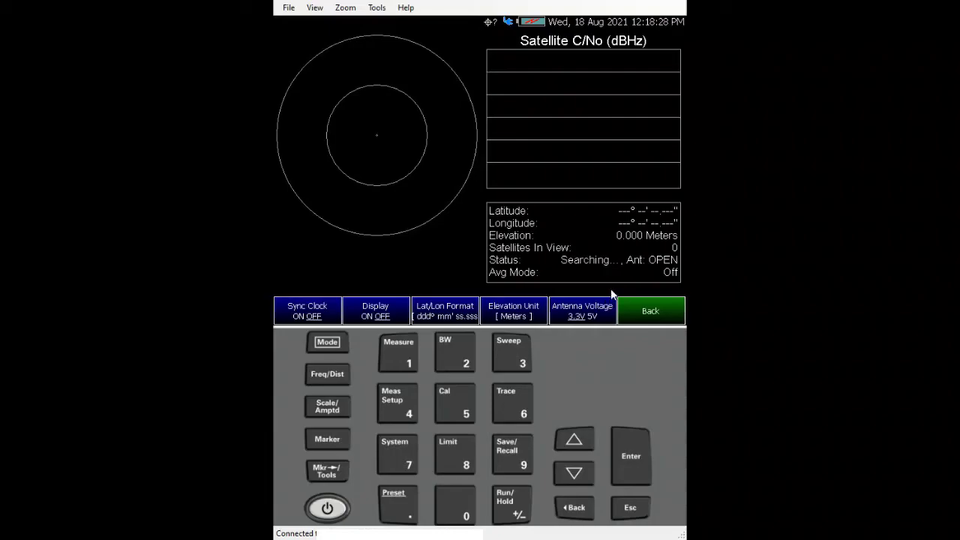
# Switch the GNSS receiver to Off, then set it to Internal.
pyautogui.click(643, 314)
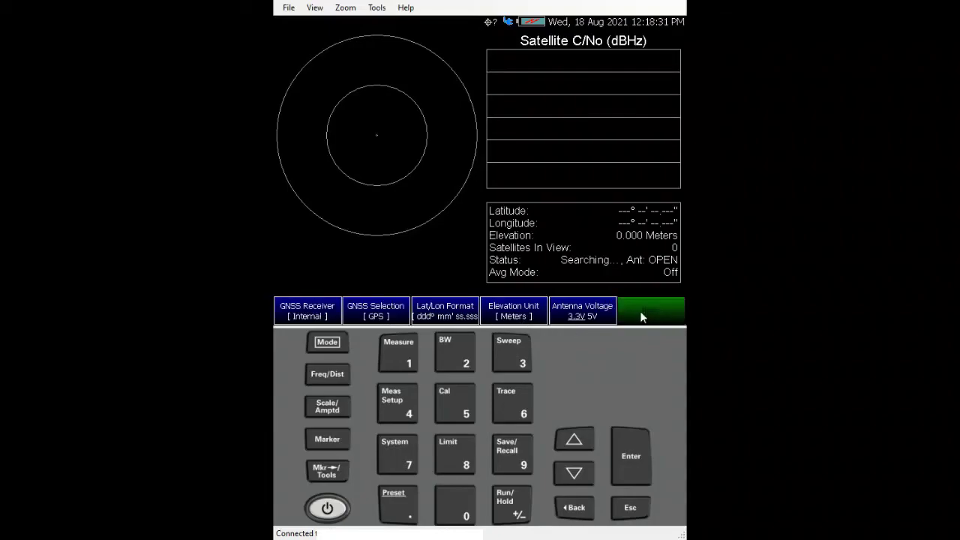
pyautogui.click(324, 320)
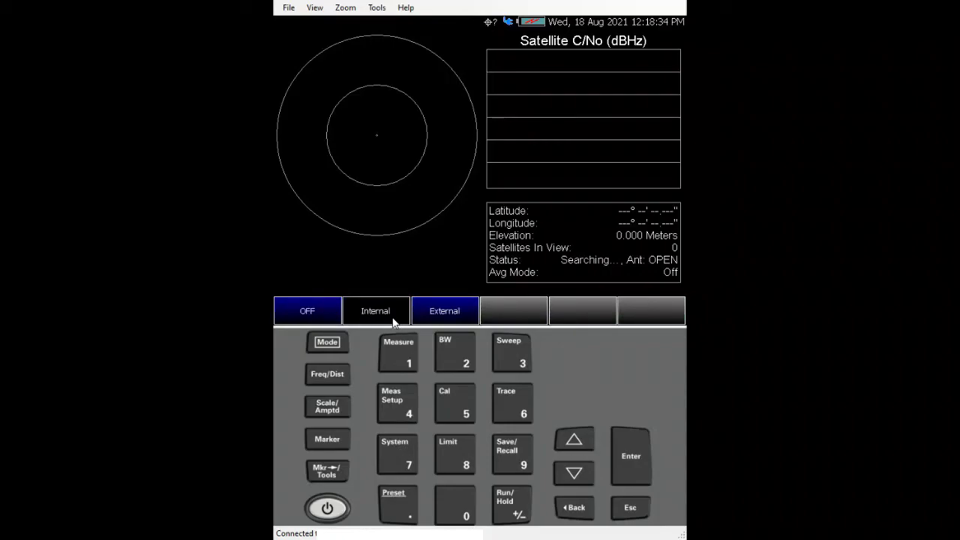
pyautogui.click(328, 321)
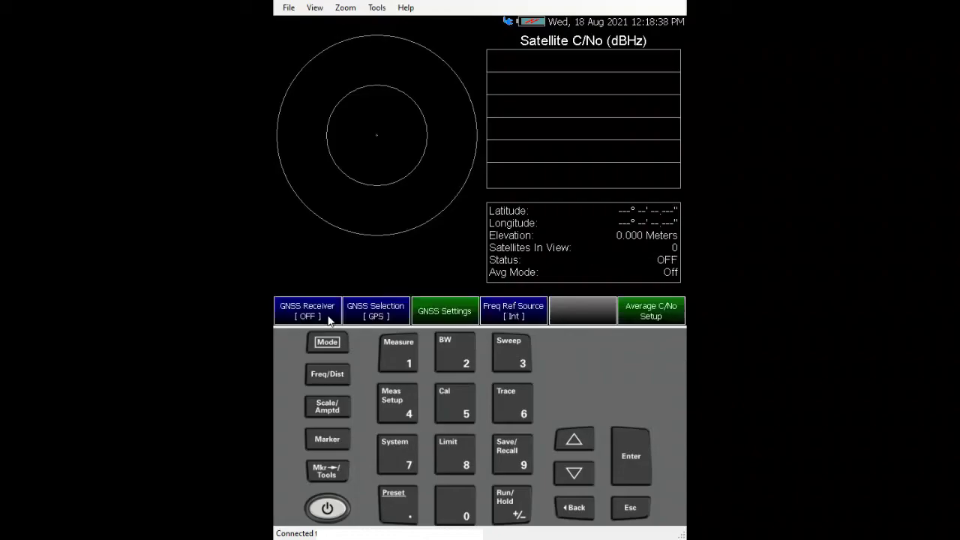
pyautogui.click(328, 321)
pyautogui.click(374, 311)
# Leave the GNSS view and return to the spectrum display.
pyautogui.click(567, 510)
pyautogui.click(647, 310)
pyautogui.click(590, 513)
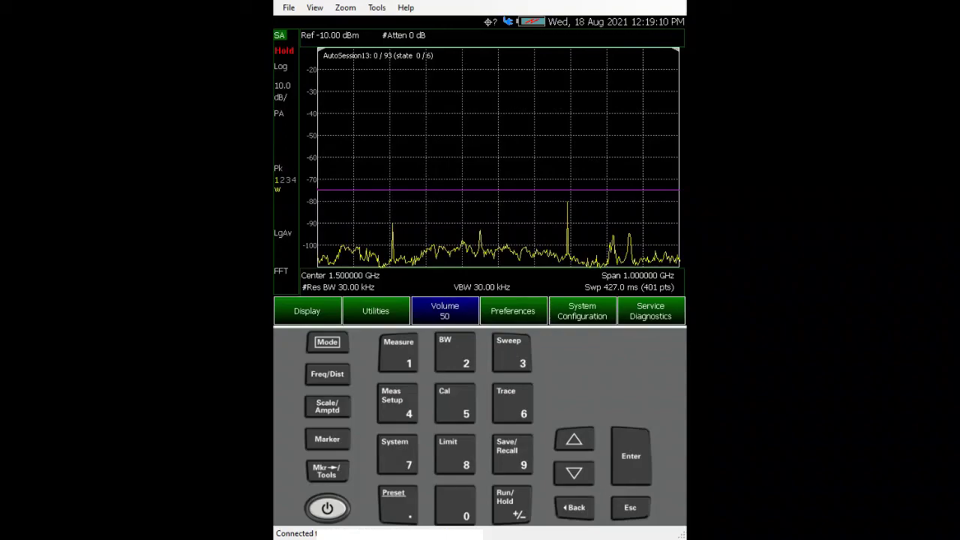
# Bring up the Trace 6 settings menu showing the Record Playback option.
pyautogui.click(520, 409)
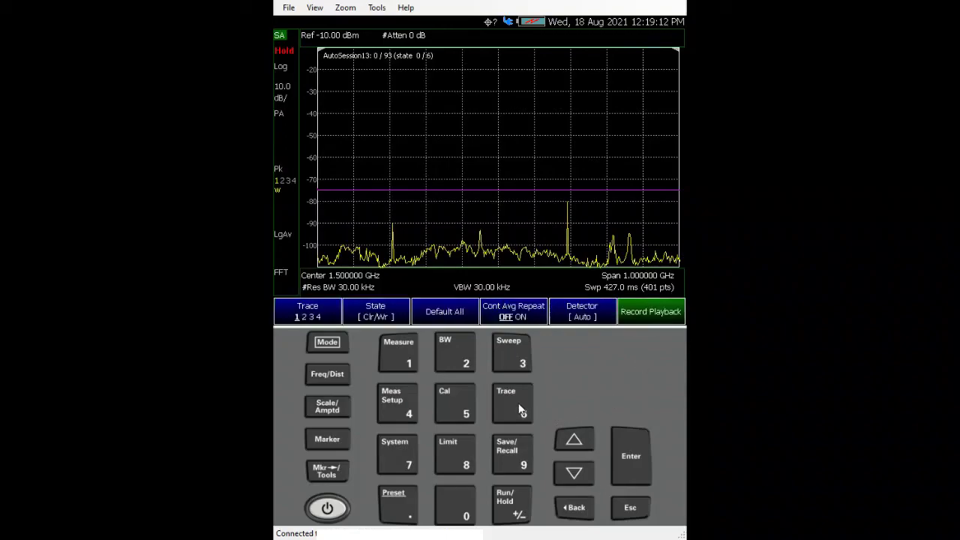